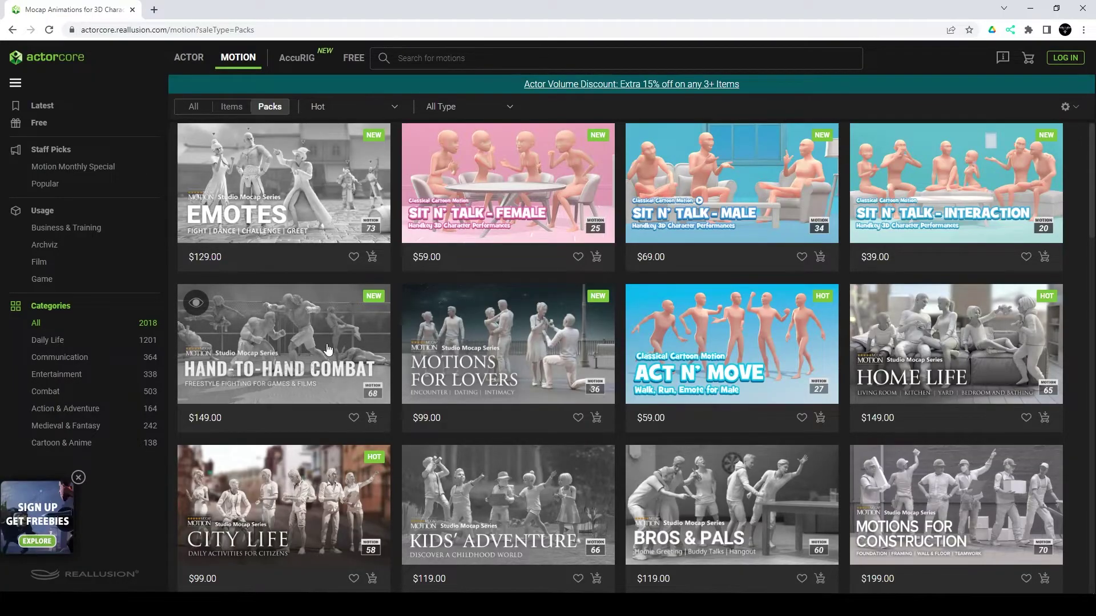
Open the Hand-to-Hand Combat pack's detail panel on the ActorCore Motion Packs page
{"action": "left_click", "coordinate": [327, 349]}
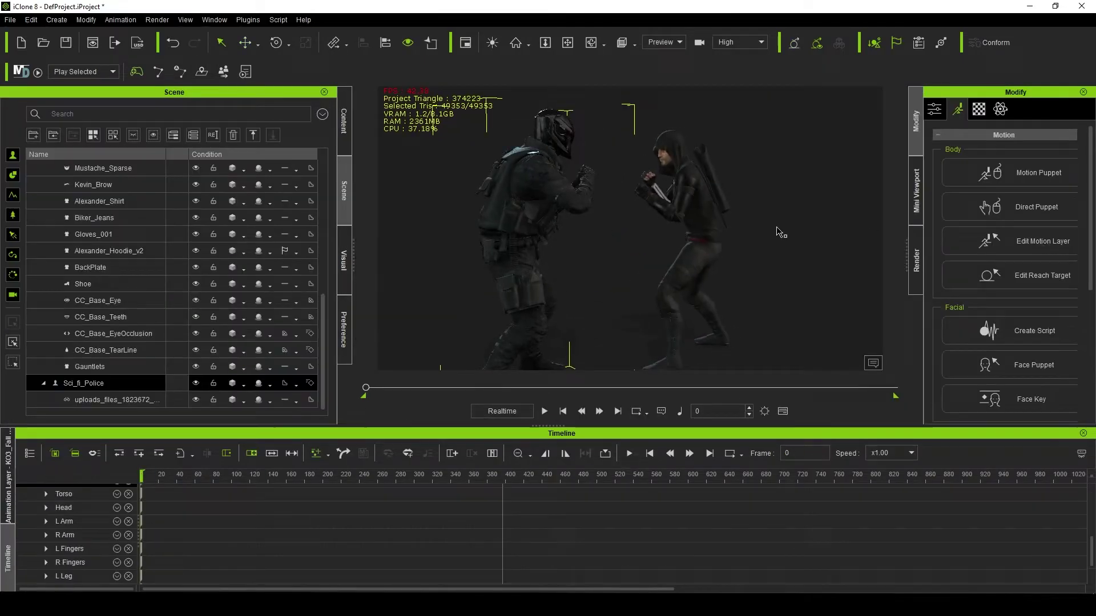
Clear the current character selection by clicking empty viewport space
{"action": "left_click", "coordinate": [766, 251]}
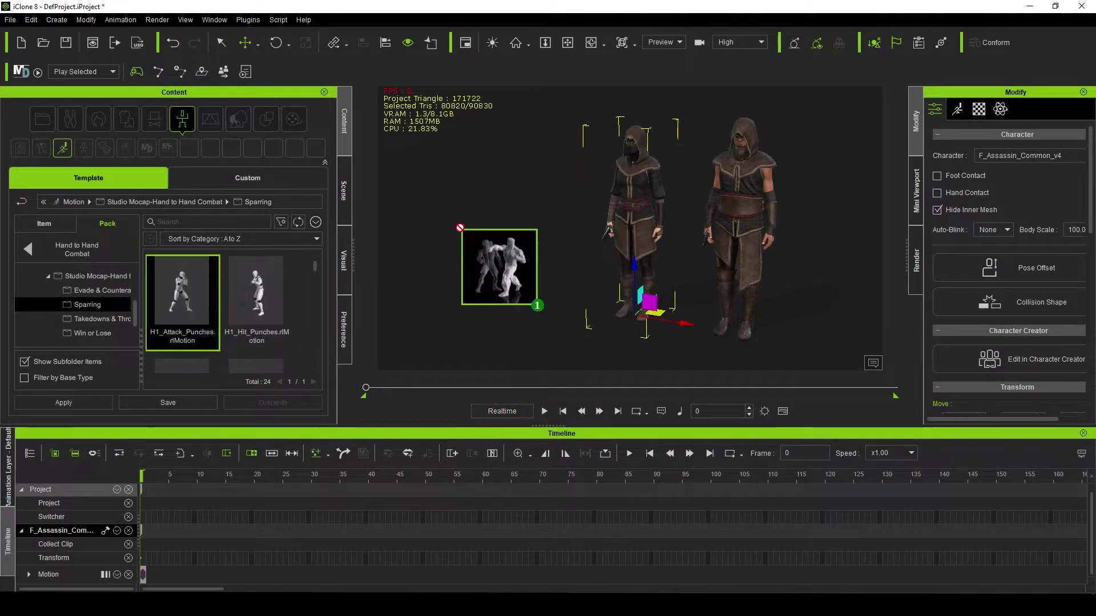
Apply H1 punch clips to the assassins, then P1 Block & Straight Punch and Push & Knockout to Spartan and Athenian
{"action": "left_click_drag", "start_coordinate": [642, 208], "coordinate": [642, 210]}
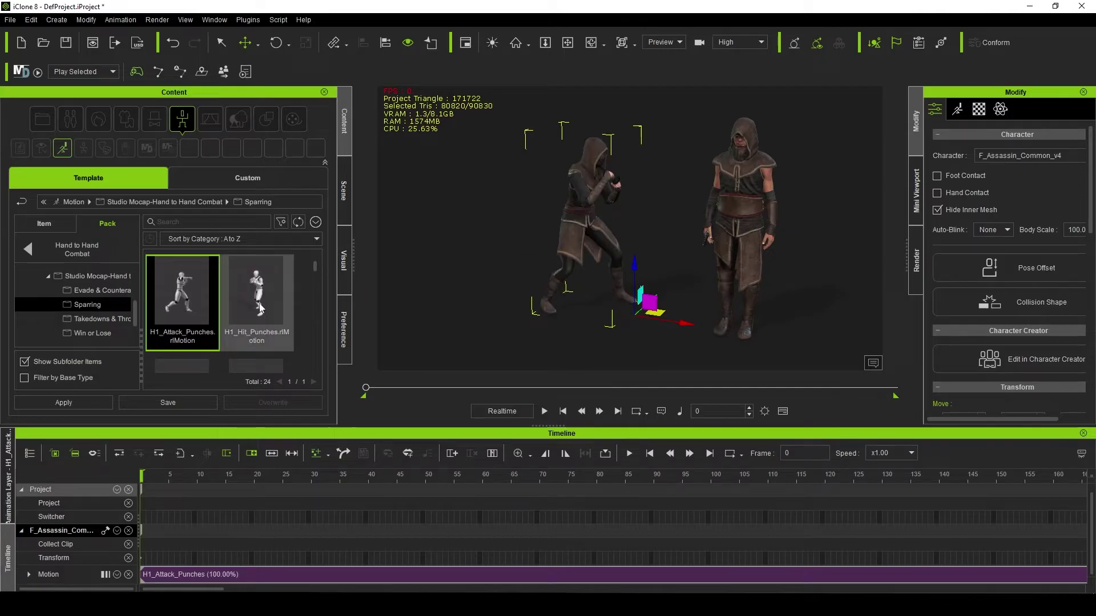
{"action": "left_click_drag", "start_coordinate": [257, 294], "coordinate": [675, 229]}
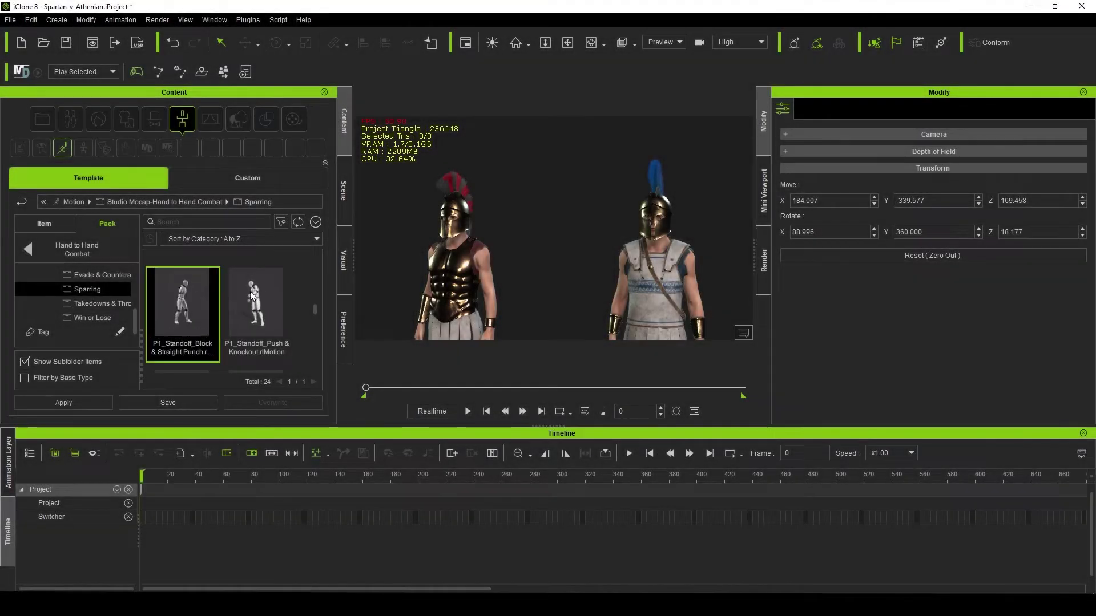
{"action": "left_click_drag", "start_coordinate": [441, 269], "coordinate": [435, 279]}
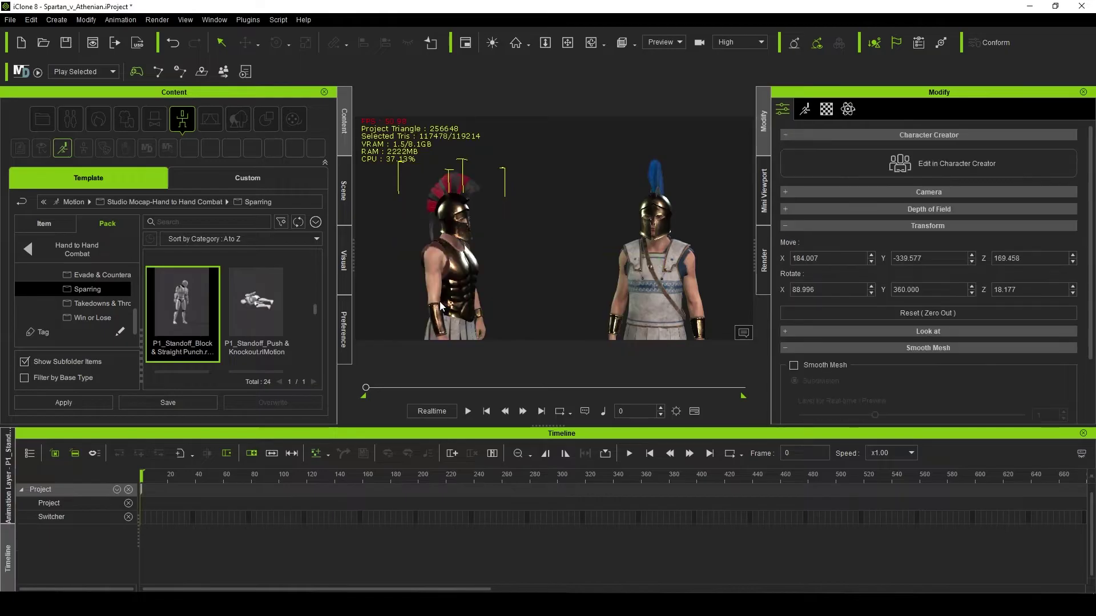
{"action": "left_click_drag", "start_coordinate": [658, 285], "coordinate": [656, 288]}
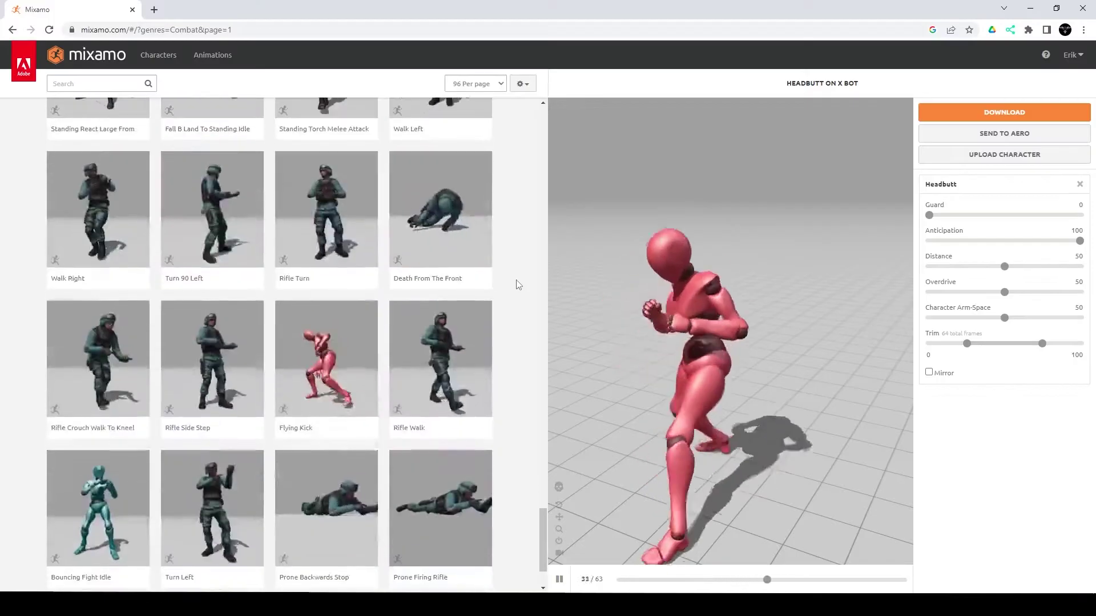
Preview Mixamo's Flying Kick animation and search the library for 'thrown'
{"action": "scroll", "coordinate": [514, 282], "scroll_direction": "down", "scroll_amount": 3}
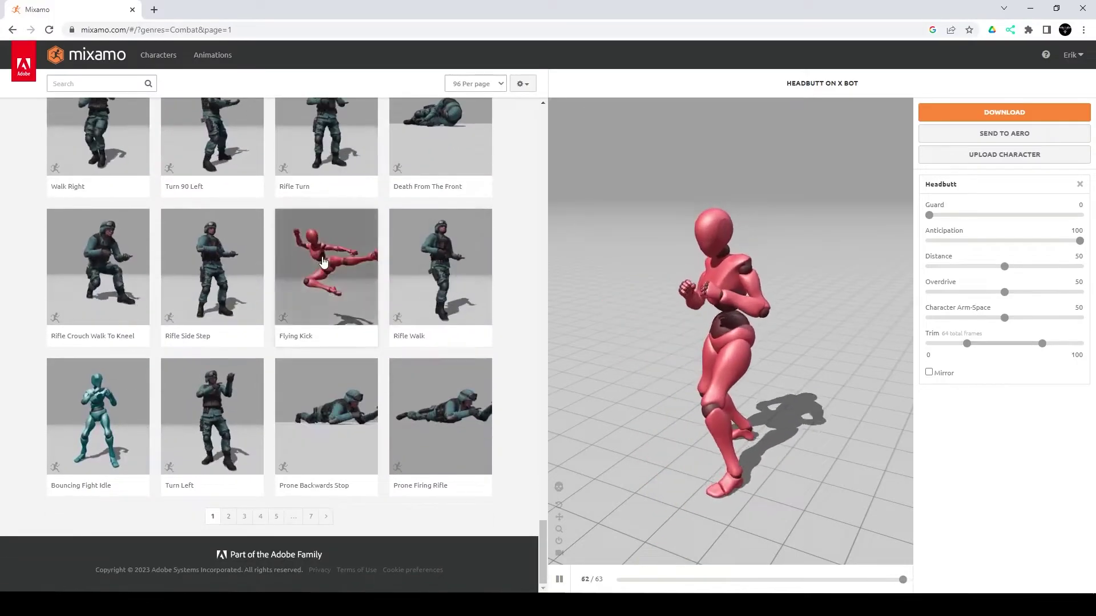
{"action": "left_click", "coordinate": [323, 261]}
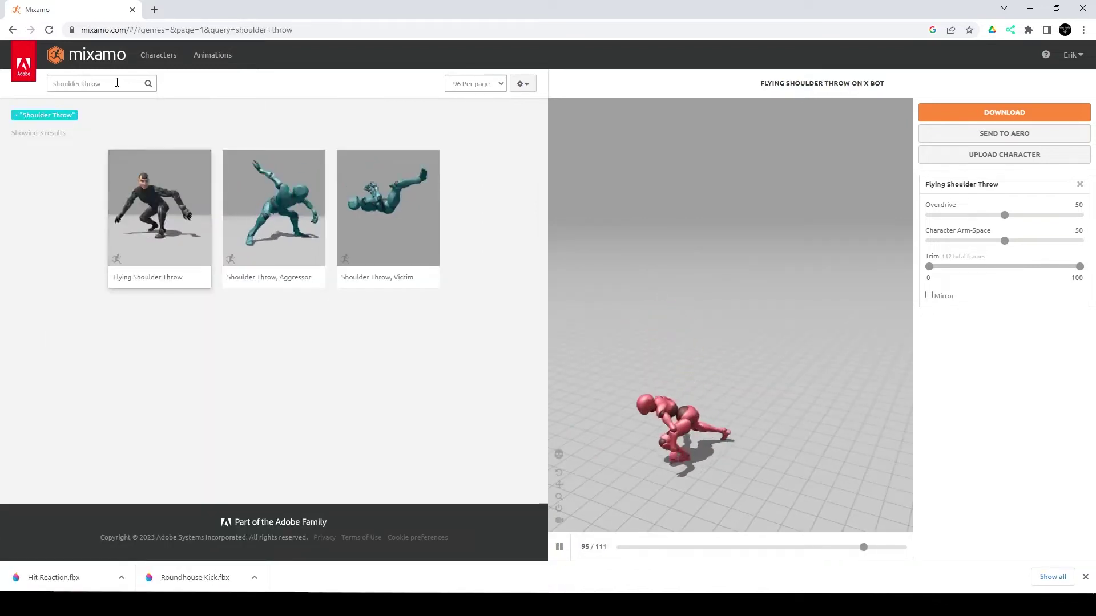
{"action": "left_click", "coordinate": [53, 85]}
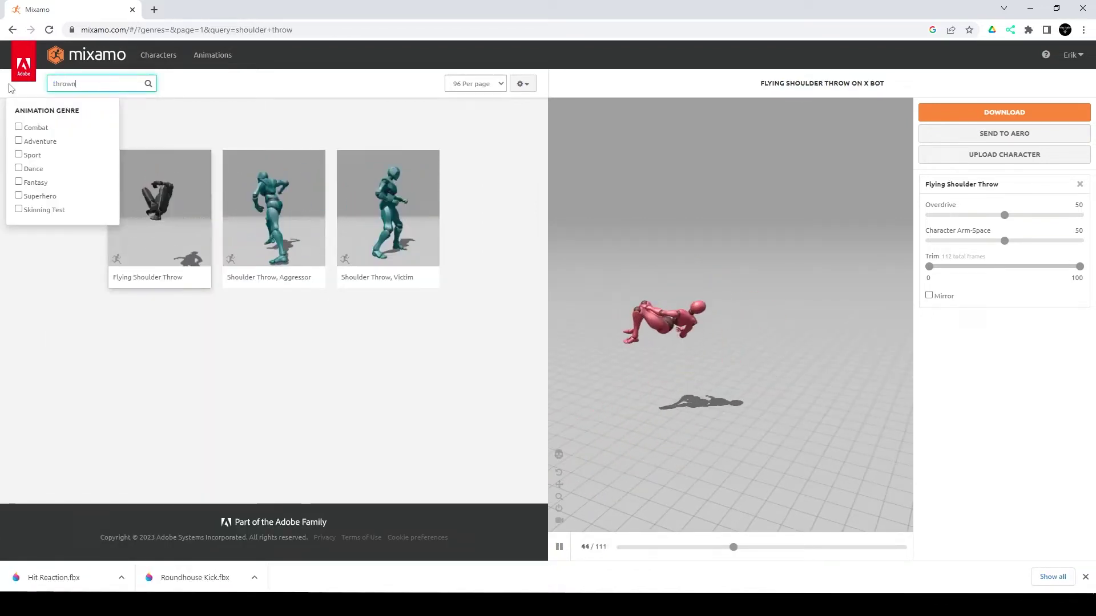
{"action": "key", "text": "Return"}
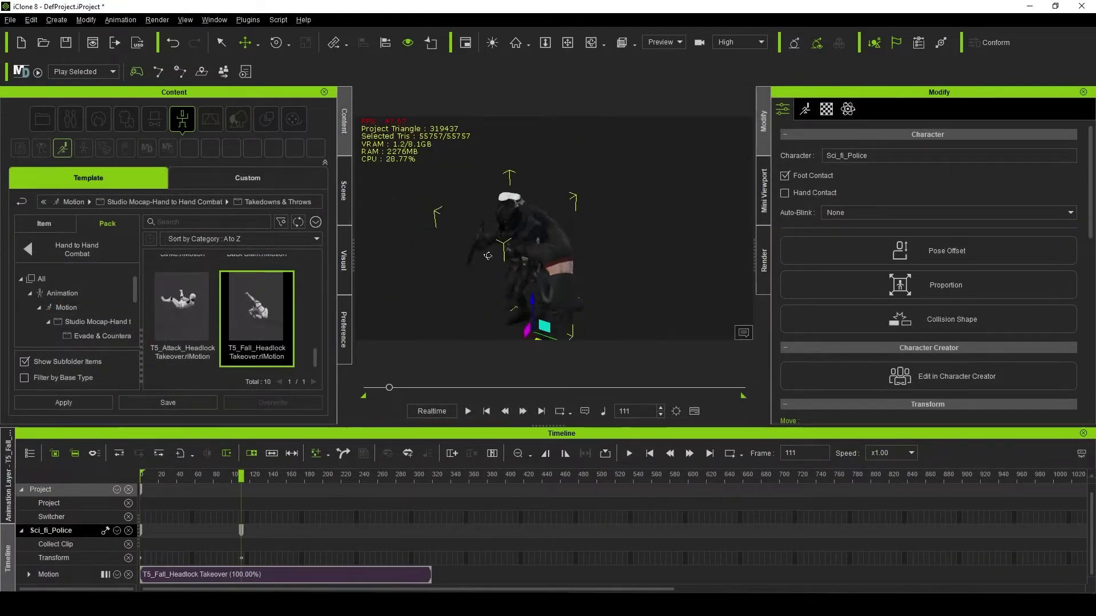
Select the other fighter in the headlock scene
{"action": "left_click", "coordinate": [587, 211]}
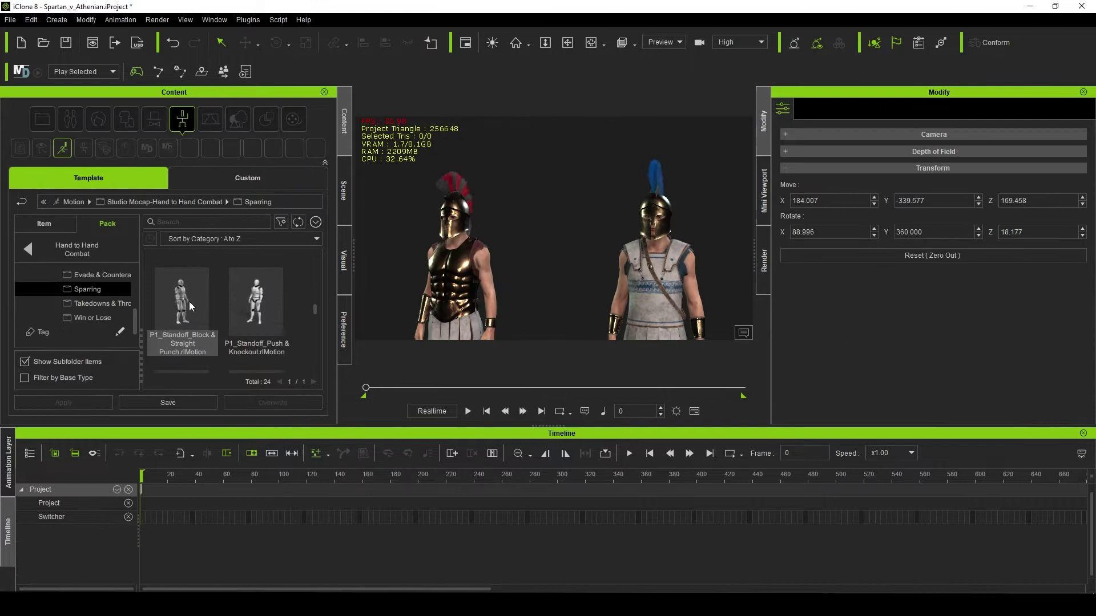
Apply Push & Knockout to the Athenian, preview the fight playback, and return to the first frame
{"action": "left_click_drag", "start_coordinate": [251, 296], "coordinate": [662, 263]}
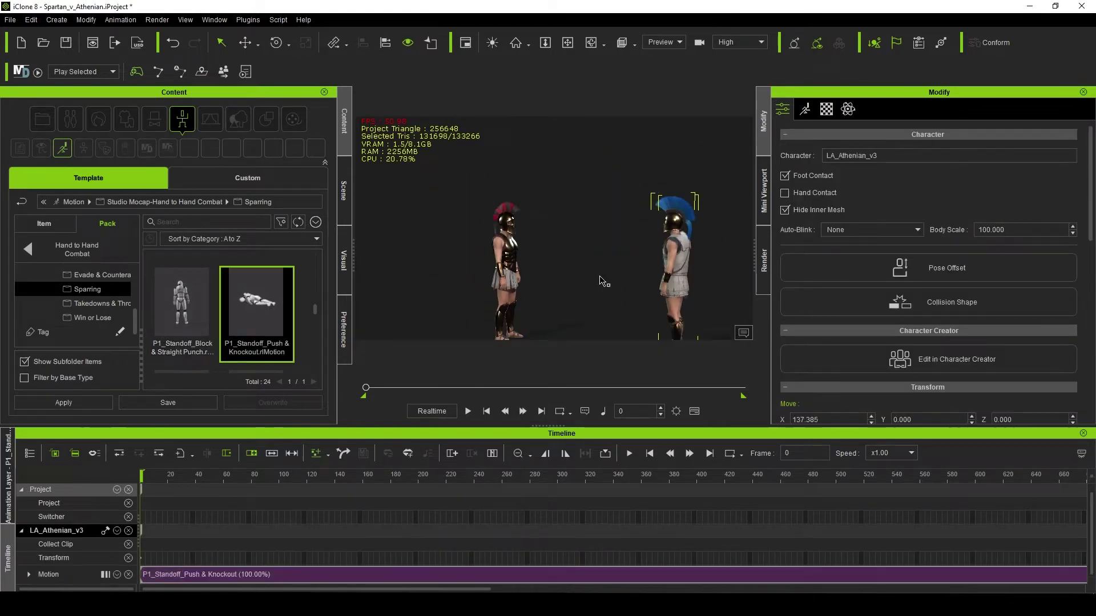
{"action": "left_click", "coordinate": [468, 411]}
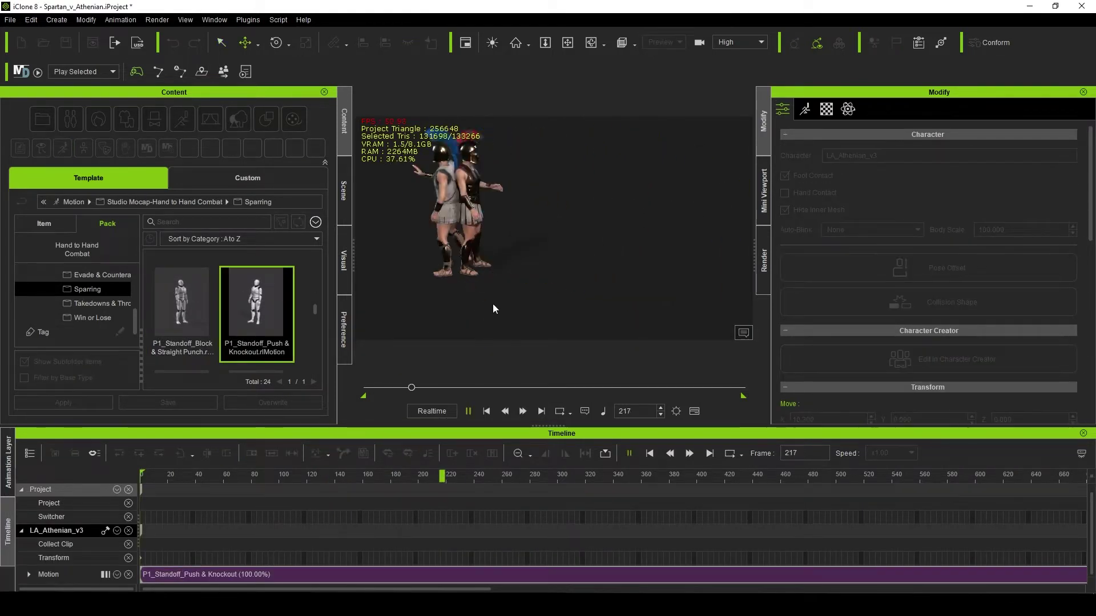
{"action": "left_click", "coordinate": [476, 475]}
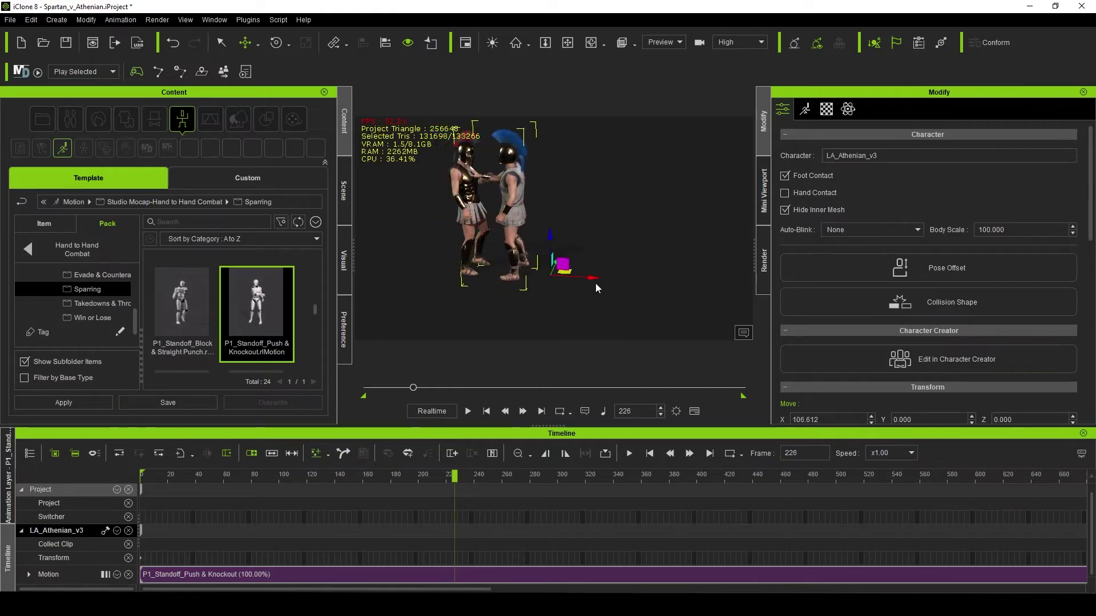
{"action": "key", "text": "space"}
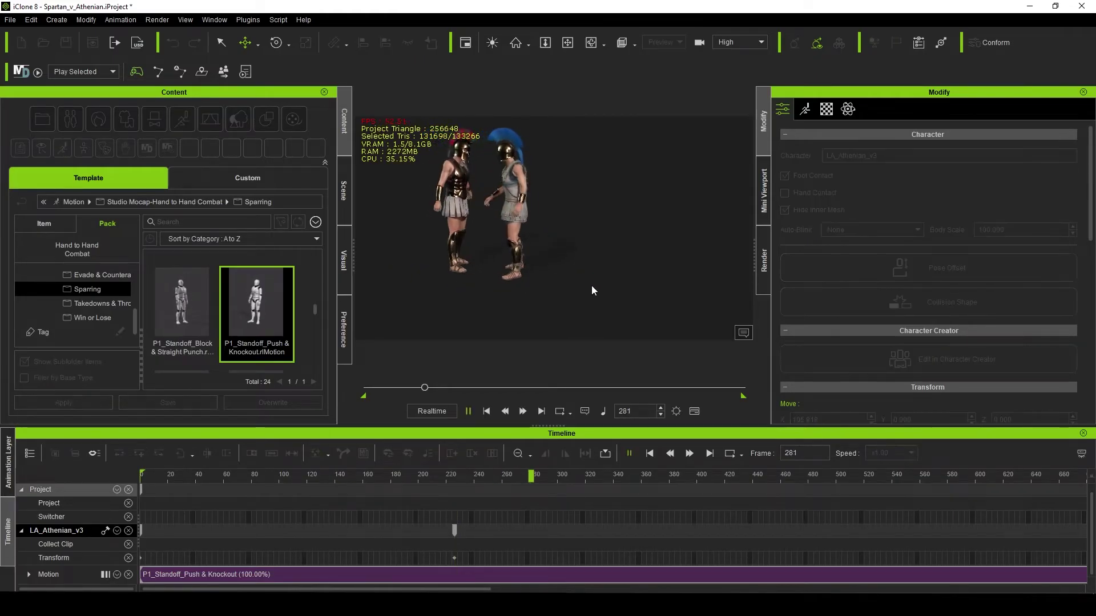
{"action": "key", "text": "space"}
{"action": "left_click", "coordinate": [140, 482]}
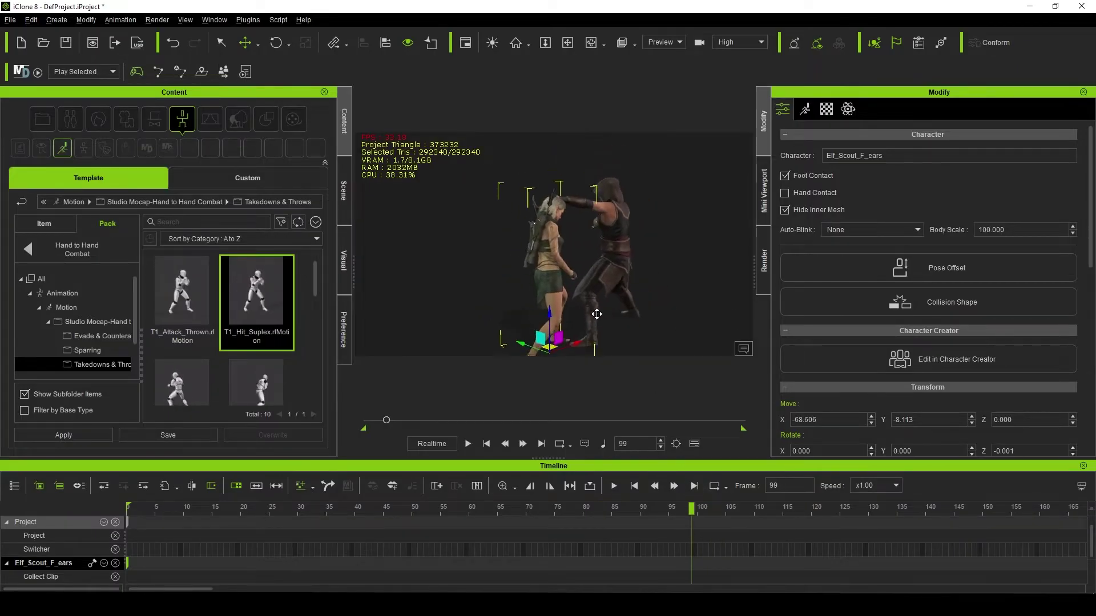
Orbit around the elf and assassin and play their suplex animation
{"action": "right_click_drag", "start_coordinate": [596, 314], "coordinate": [499, 260]}
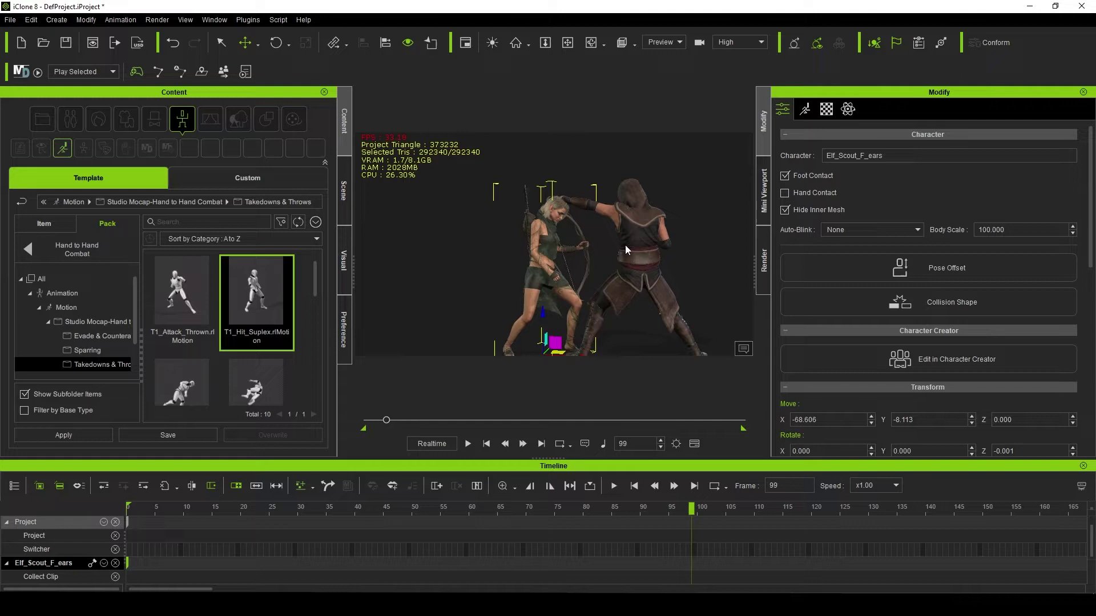
{"action": "key", "text": "space"}
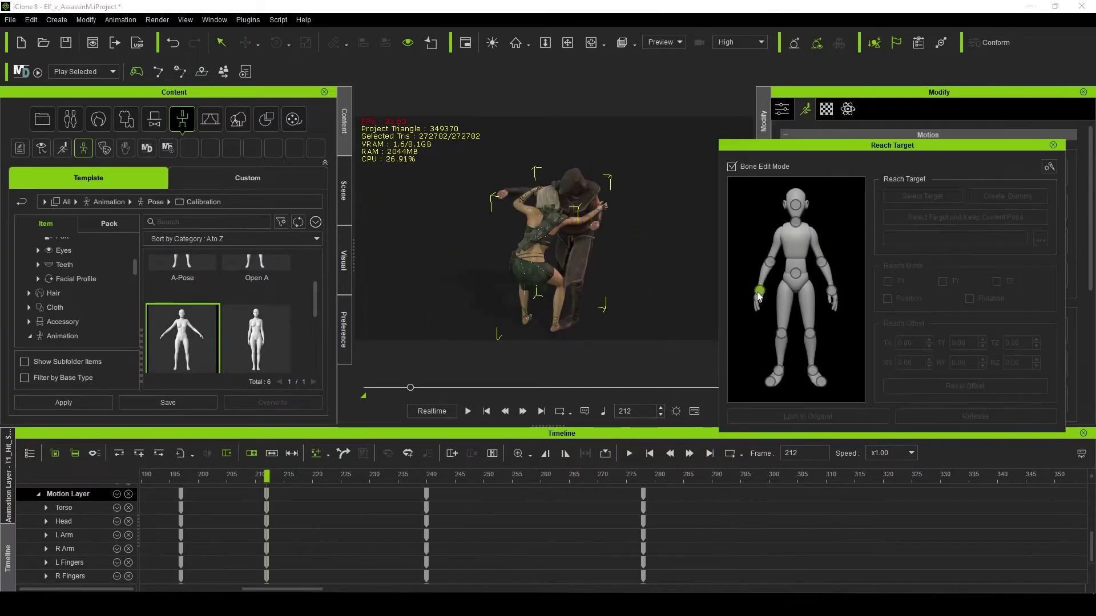
Set the elf's left hand to reach CC_Base_L_Hand, check the frame-240 key, and collapse the Motion Layer tracks
{"action": "scroll", "coordinate": [571, 264], "scroll_direction": "up", "scroll_amount": 3}
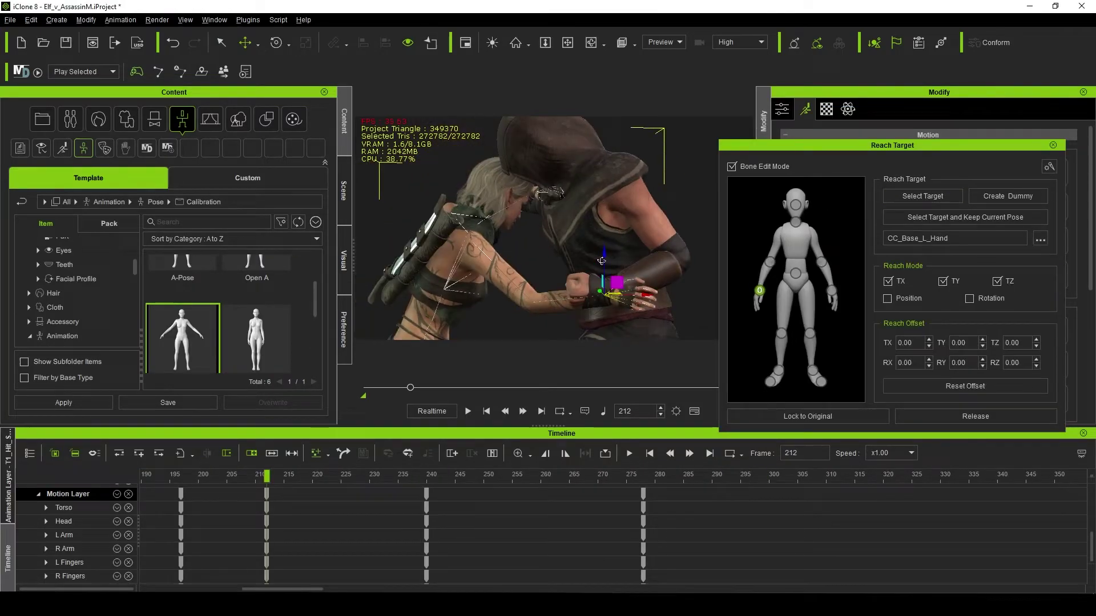
{"action": "left_click", "coordinate": [831, 291]}
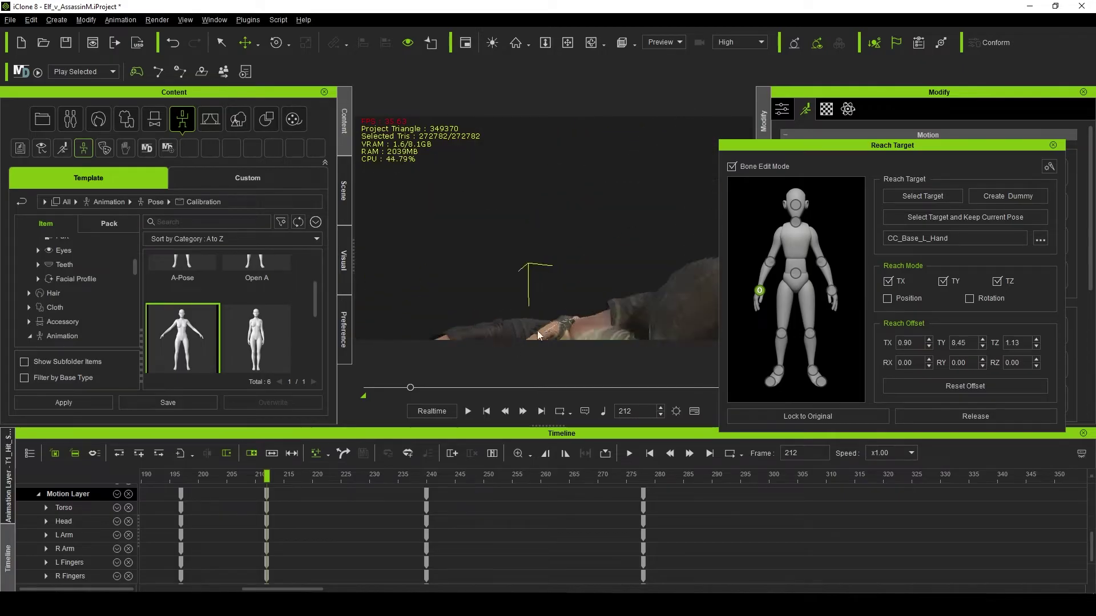
{"action": "left_click_drag", "start_coordinate": [274, 477], "coordinate": [620, 477]}
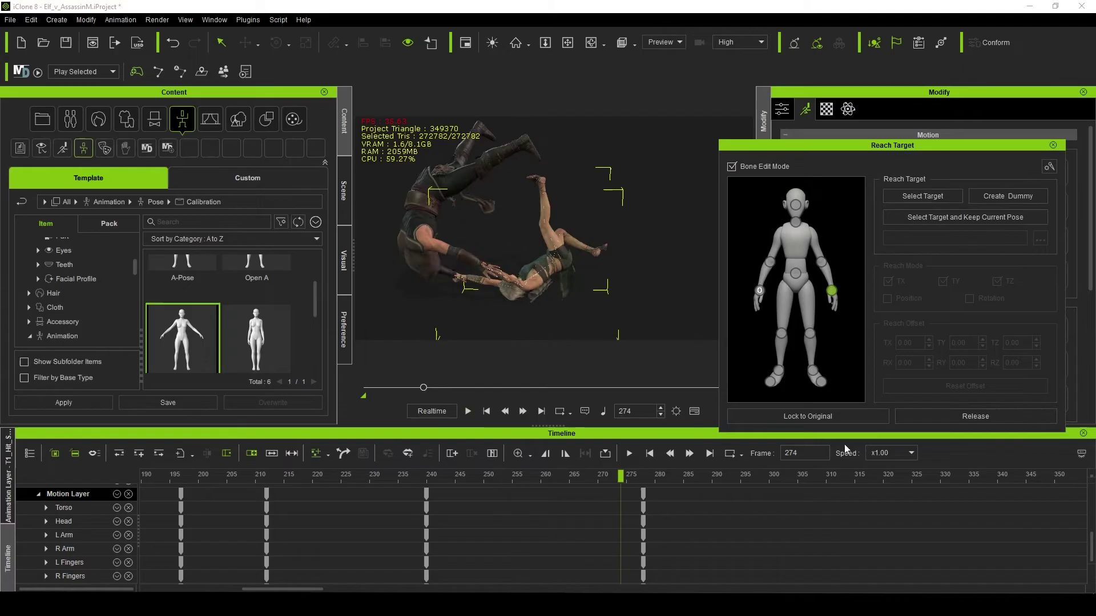
{"action": "left_click", "coordinate": [426, 494]}
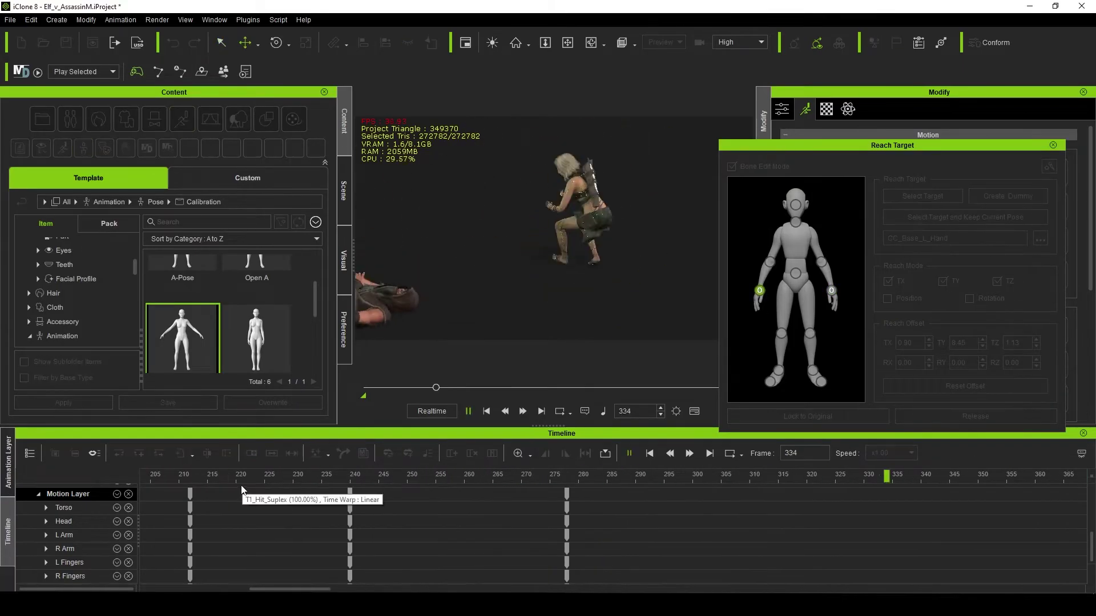
{"action": "scroll", "coordinate": [183, 498], "scroll_direction": "down", "scroll_amount": 1}
{"action": "scroll", "coordinate": [183, 498], "scroll_direction": "up", "scroll_amount": 2}
{"action": "left_click", "coordinate": [37, 562]}
{"action": "left_click", "coordinate": [105, 489]}
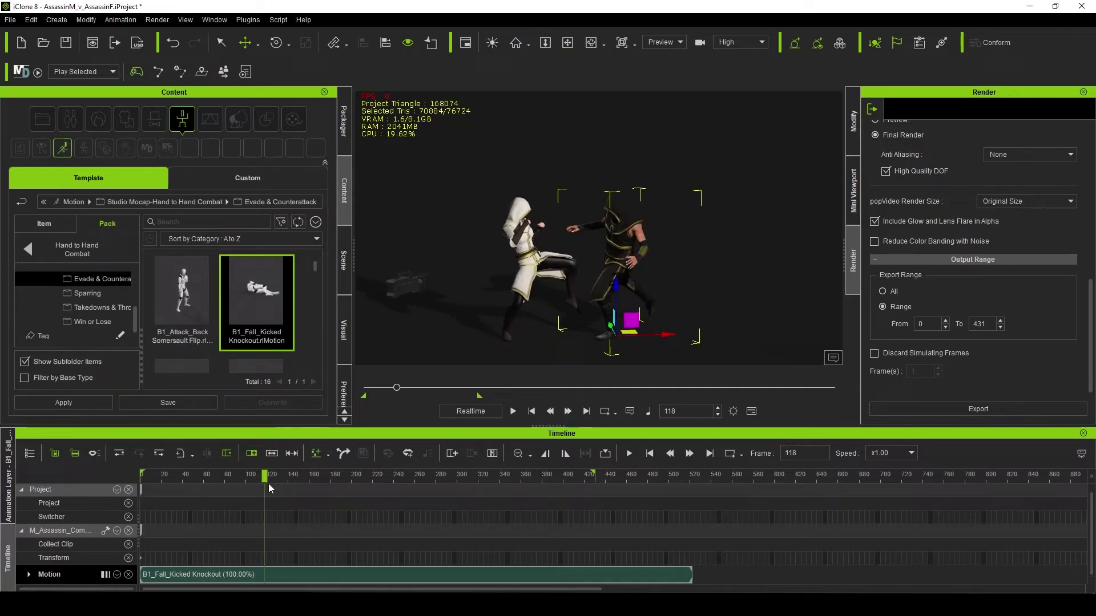
Step the Kicked Knockout clip forward a few frames
{"action": "mouse_move", "coordinate": [304, 484]}
{"action": "left_mouse_down"}
{"action": "mouse_move", "coordinate": [319, 483]}
{"action": "mouse_move", "coordinate": [309, 485]}
{"action": "left_mouse_up"}
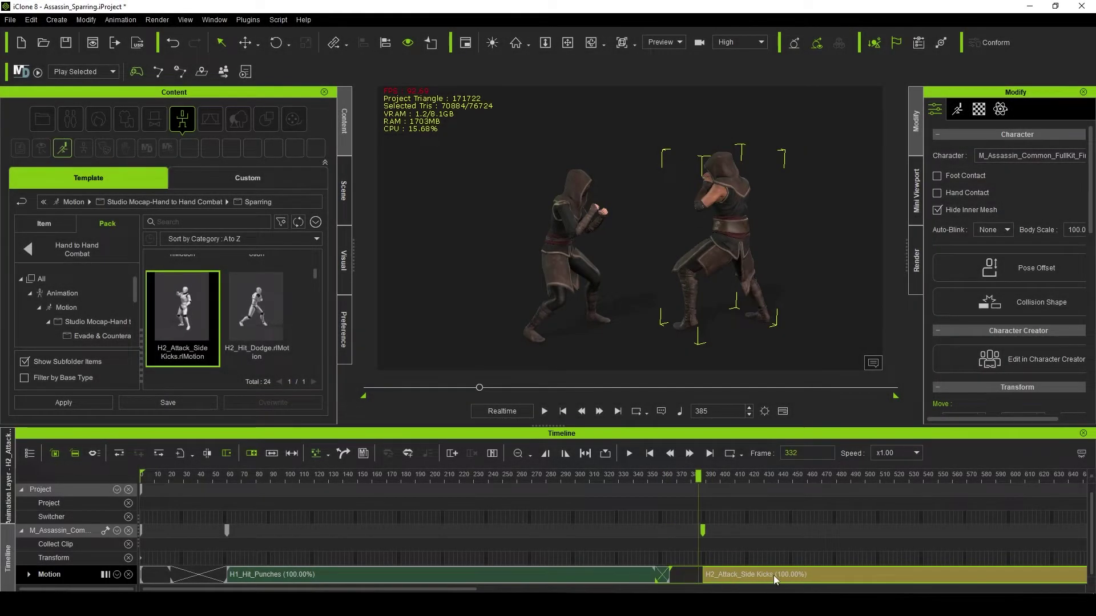
Select a fighter and open Motion Direction Control from the clip's context menu
{"action": "left_click", "coordinate": [570, 251]}
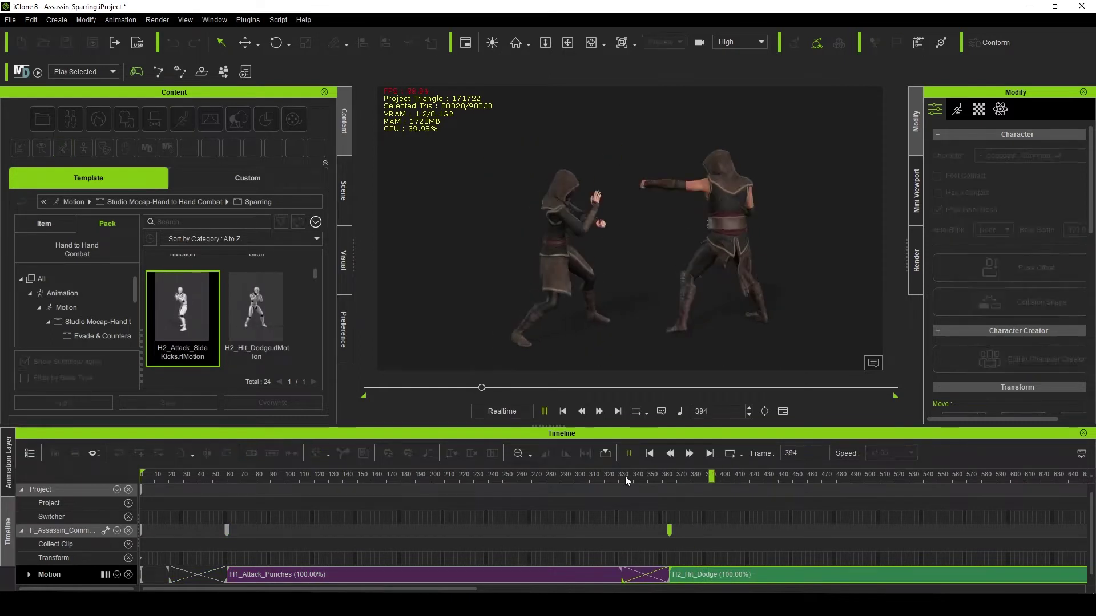
{"action": "right_click", "coordinate": [730, 573]}
{"action": "left_click", "coordinate": [799, 193]}
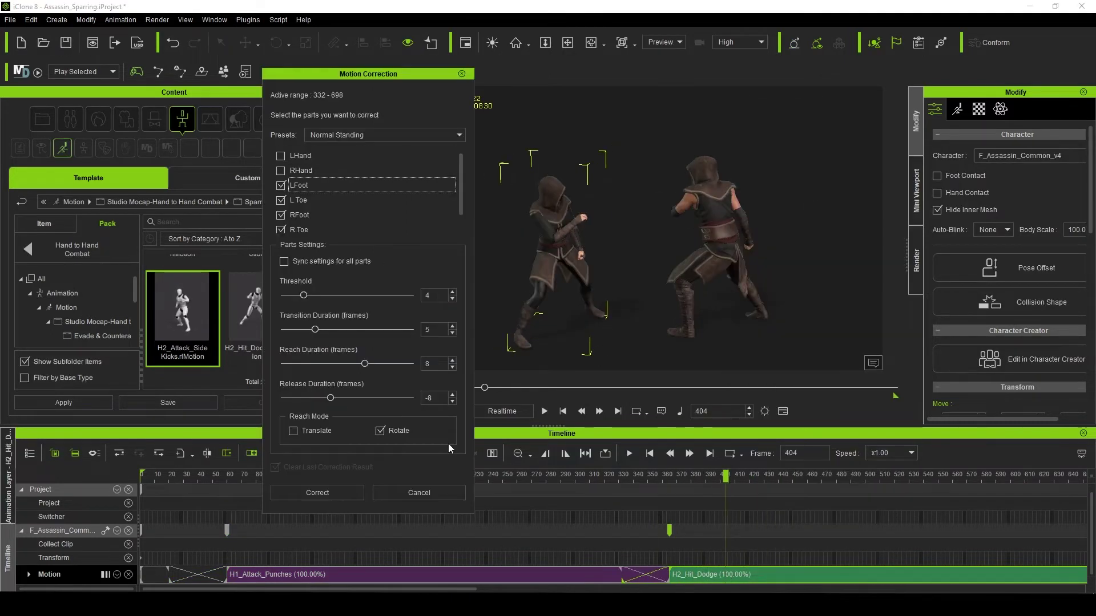
{"action": "left_click", "coordinate": [419, 492]}
{"action": "right_click", "coordinate": [730, 573]}
{"action": "left_click", "coordinate": [799, 193]}
{"action": "left_click", "coordinate": [419, 492]}
{"action": "right_click", "coordinate": [729, 573]}
{"action": "left_click", "coordinate": [810, 206]}
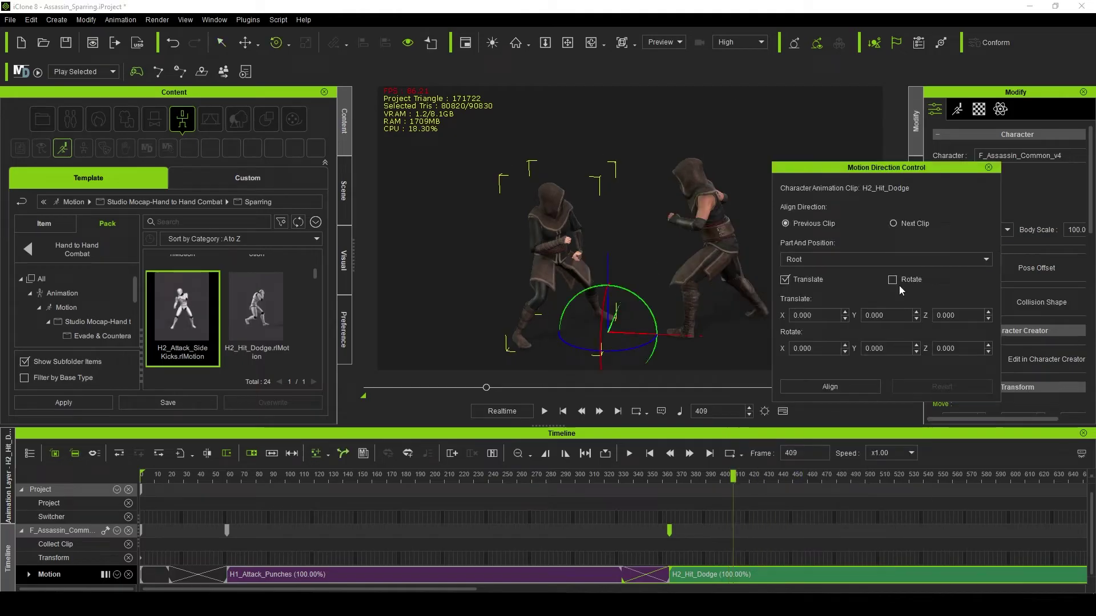
Align the H2_Attack_Side Kicks clip to the previous clip by Left Foot, then check frame 365
{"action": "left_click", "coordinate": [829, 387]}
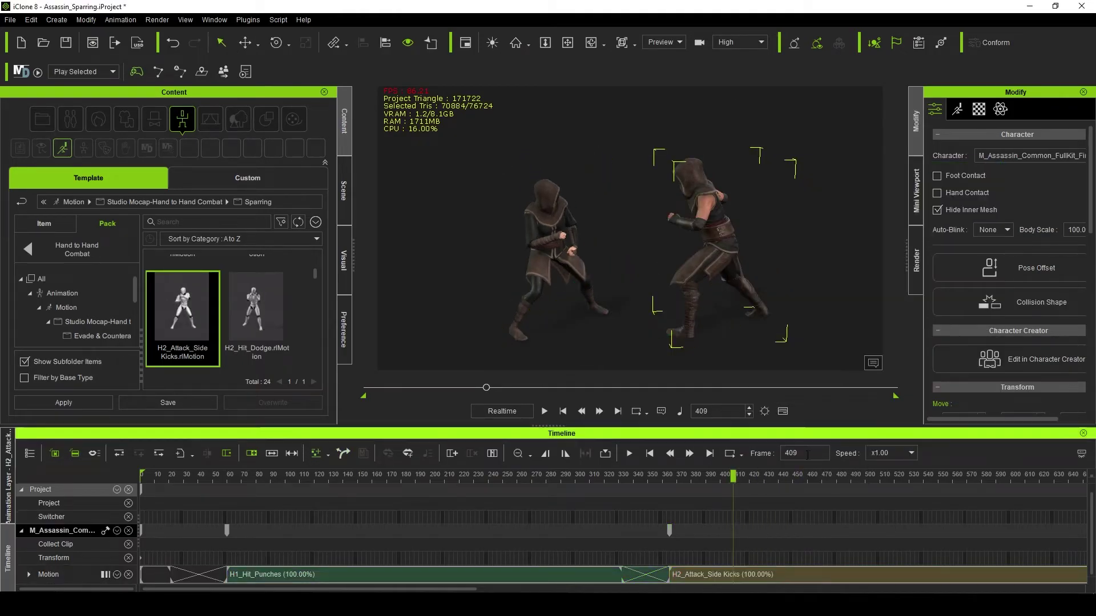
{"action": "left_click", "coordinate": [839, 259]}
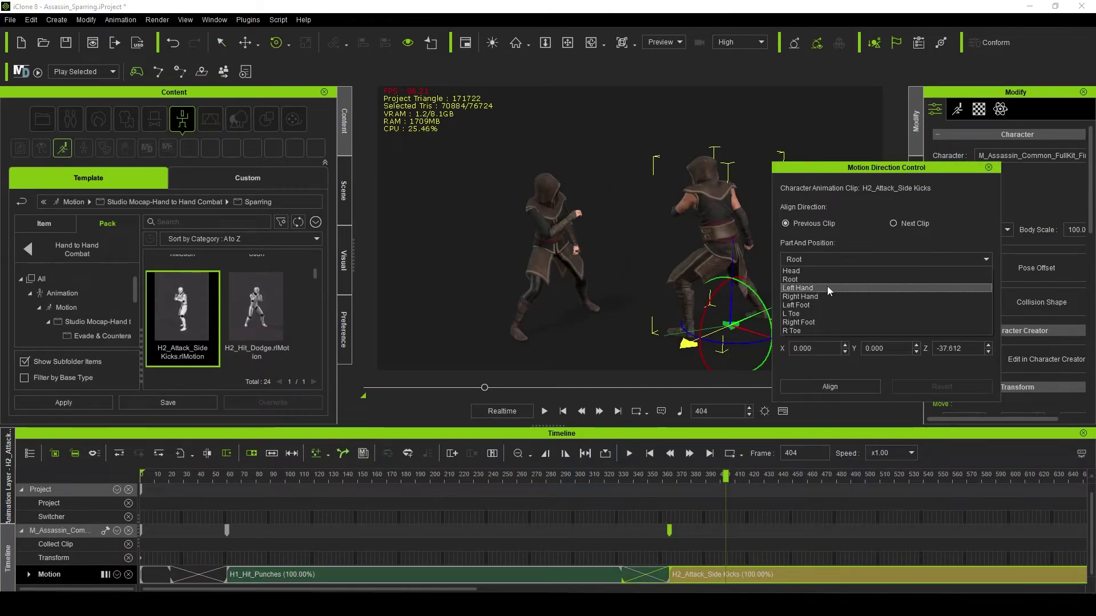
{"action": "left_click", "coordinate": [829, 387]}
{"action": "left_click_drag", "start_coordinate": [794, 478], "coordinate": [670, 481]}
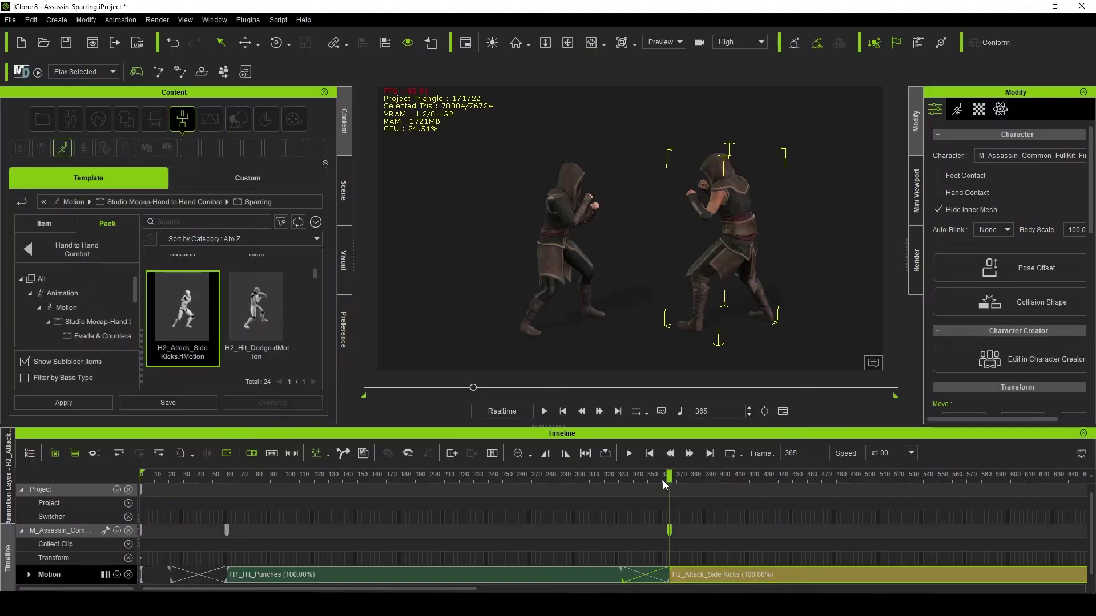
Slide the male assassin closer to his opponent along the X axis
{"action": "left_click_drag", "start_coordinate": [663, 481], "coordinate": [232, 478]}
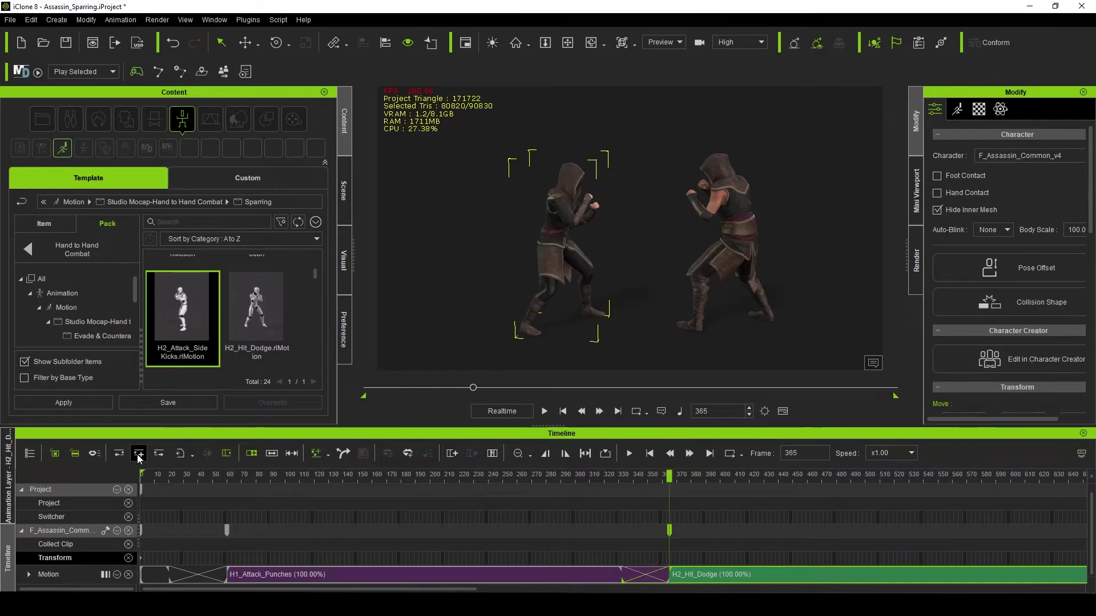
{"action": "left_click", "coordinate": [750, 275]}
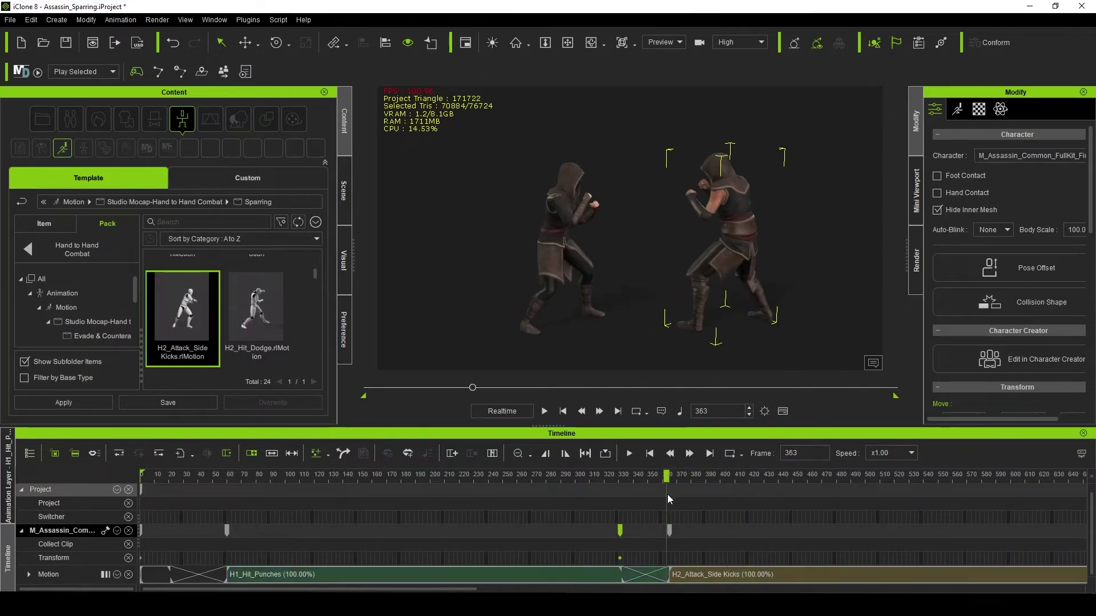
{"action": "left_click_drag", "start_coordinate": [780, 328], "coordinate": [737, 327]}
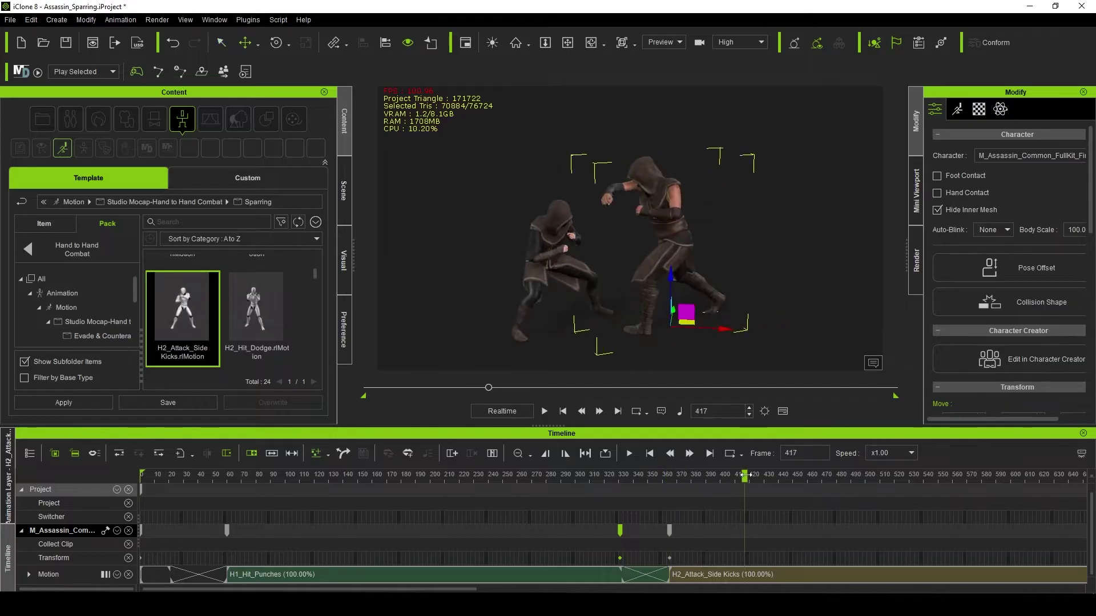
Scrub through the kick exchange to frame 551 and back to check the attacks connect
{"action": "left_click_drag", "start_coordinate": [791, 474], "coordinate": [815, 475]}
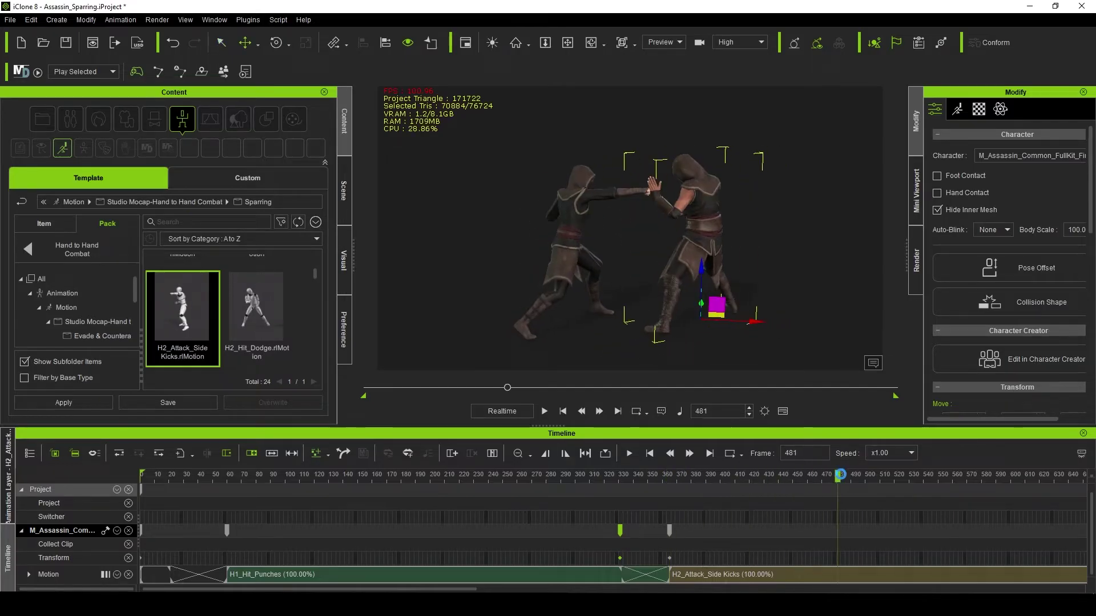
{"action": "left_click_drag", "start_coordinate": [938, 471], "coordinate": [942, 473]}
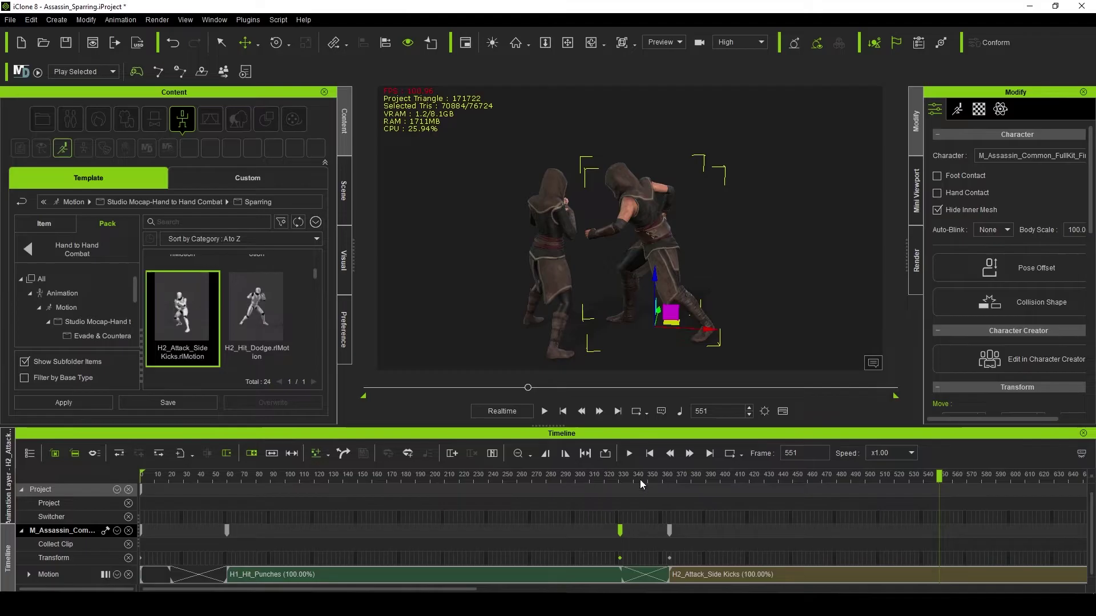
{"action": "left_click", "coordinate": [662, 318]}
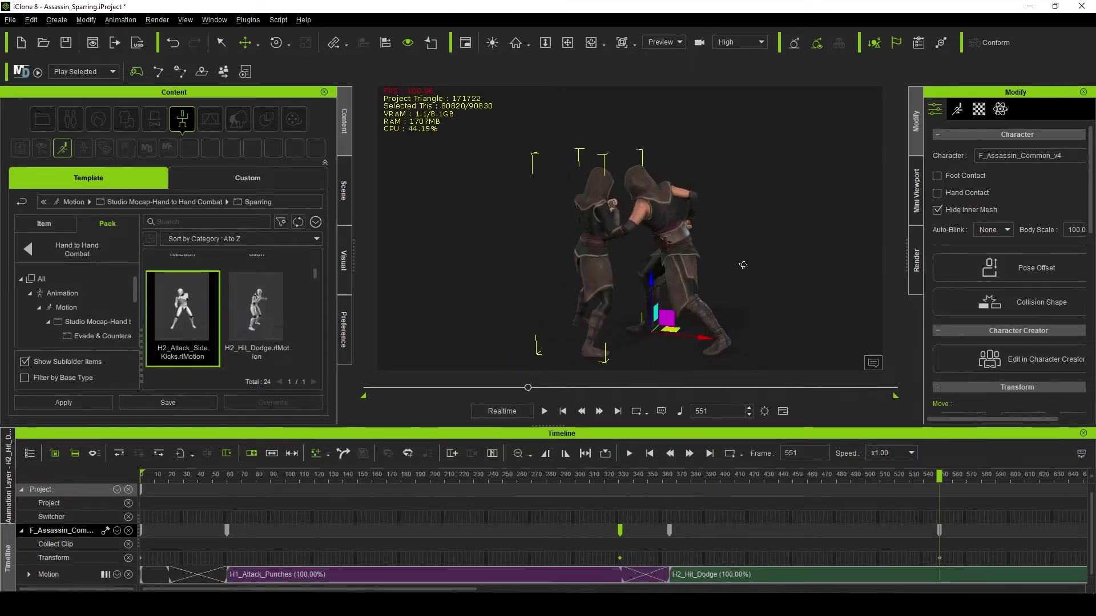
{"action": "left_click_drag", "start_coordinate": [939, 475], "coordinate": [629, 497]}
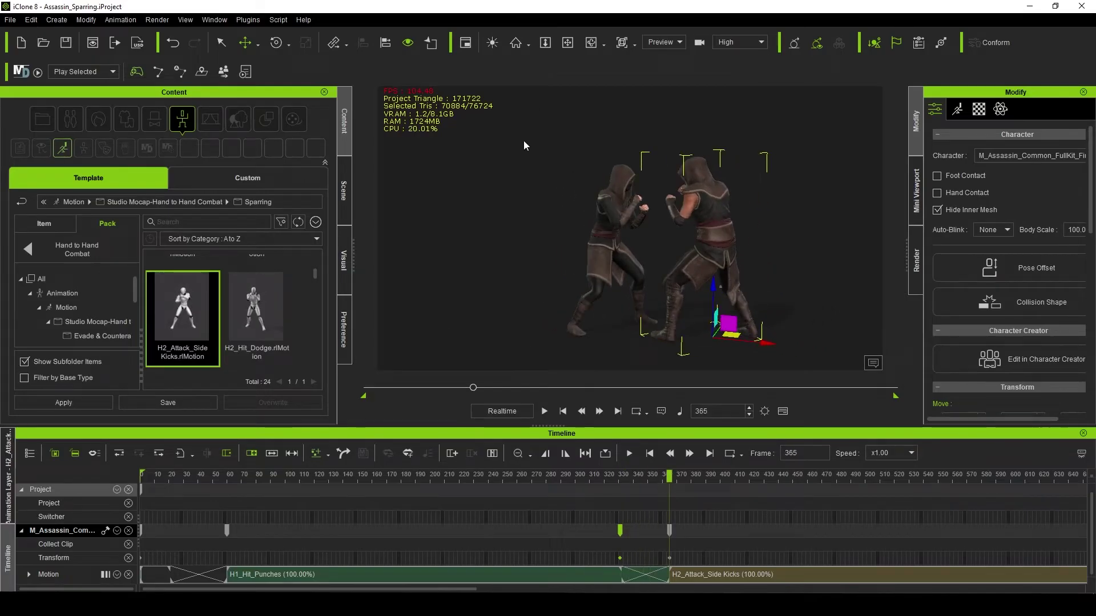
{"action": "left_click", "coordinate": [86, 19]}
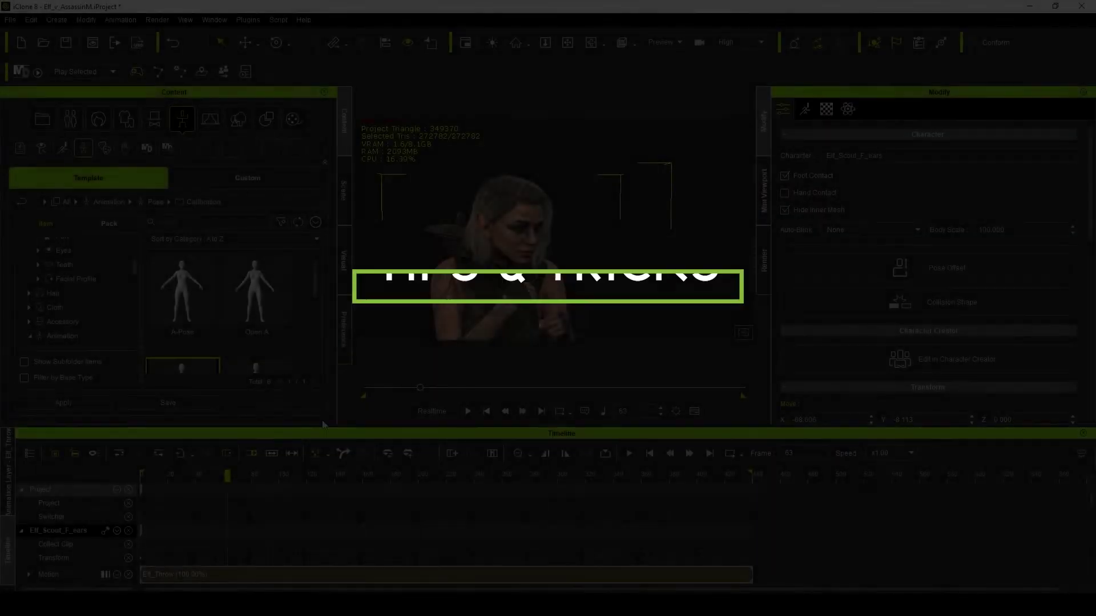
Key the A2_Angry expression preset on the elf at frame 63
{"action": "left_click", "coordinate": [805, 109]}
{"action": "left_click", "coordinate": [941, 399]}
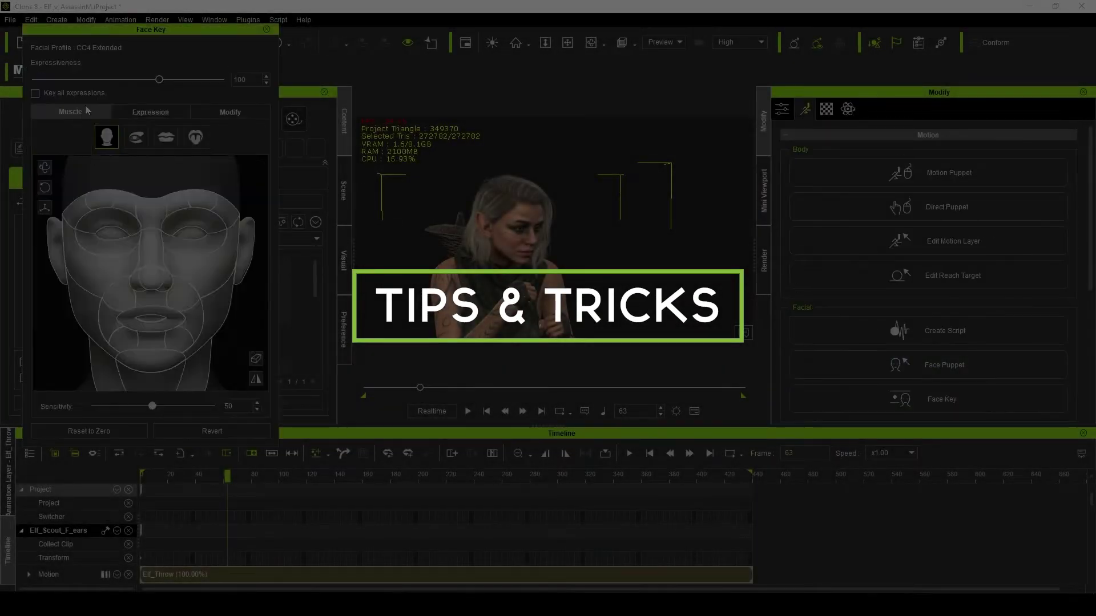
{"action": "left_click", "coordinate": [150, 111]}
{"action": "left_click", "coordinate": [181, 132]}
{"action": "left_click", "coordinate": [133, 142]}
{"action": "left_click", "coordinate": [118, 171]}
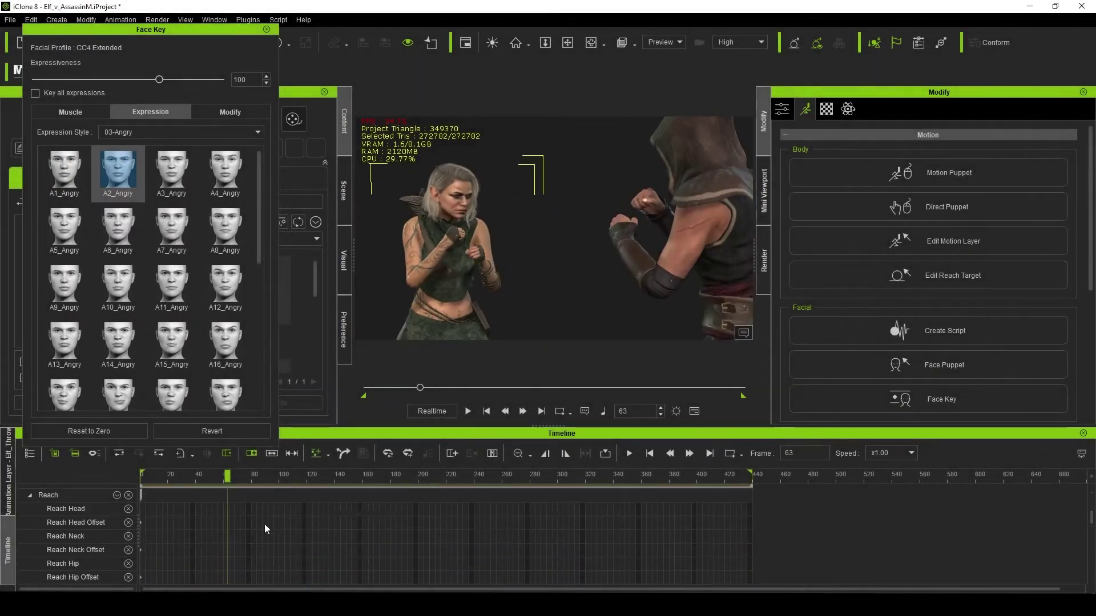
Key C9_Angry at frame 101, then D3_Angry replaced by D2_Angry
{"action": "scroll", "coordinate": [119, 519], "scroll_direction": "down", "scroll_amount": 1}
{"action": "scroll", "coordinate": [46, 572], "scroll_direction": "down", "scroll_amount": 5}
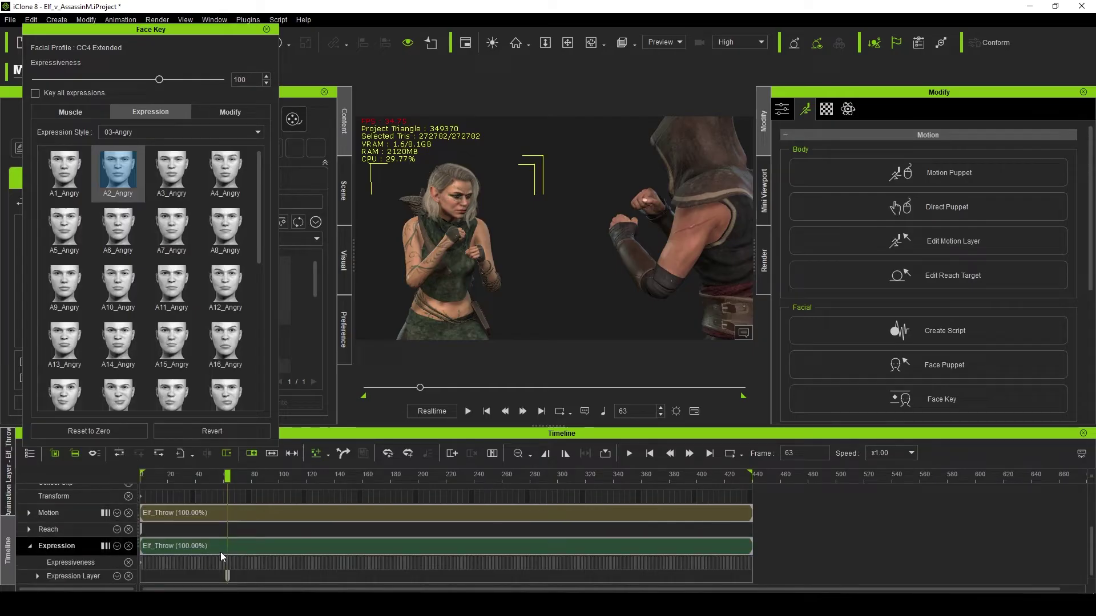
{"action": "left_click_drag", "start_coordinate": [228, 475], "coordinate": [348, 475]}
{"action": "scroll", "coordinate": [154, 286], "scroll_direction": "down", "scroll_amount": 5}
{"action": "left_click", "coordinate": [154, 320]}
{"action": "left_click", "coordinate": [118, 378]}
{"action": "left_click", "coordinate": [63, 378]}
Key a surprise expression at frame 166 around the punch
{"action": "left_click", "coordinate": [147, 130]}
{"action": "left_click", "coordinate": [143, 201]}
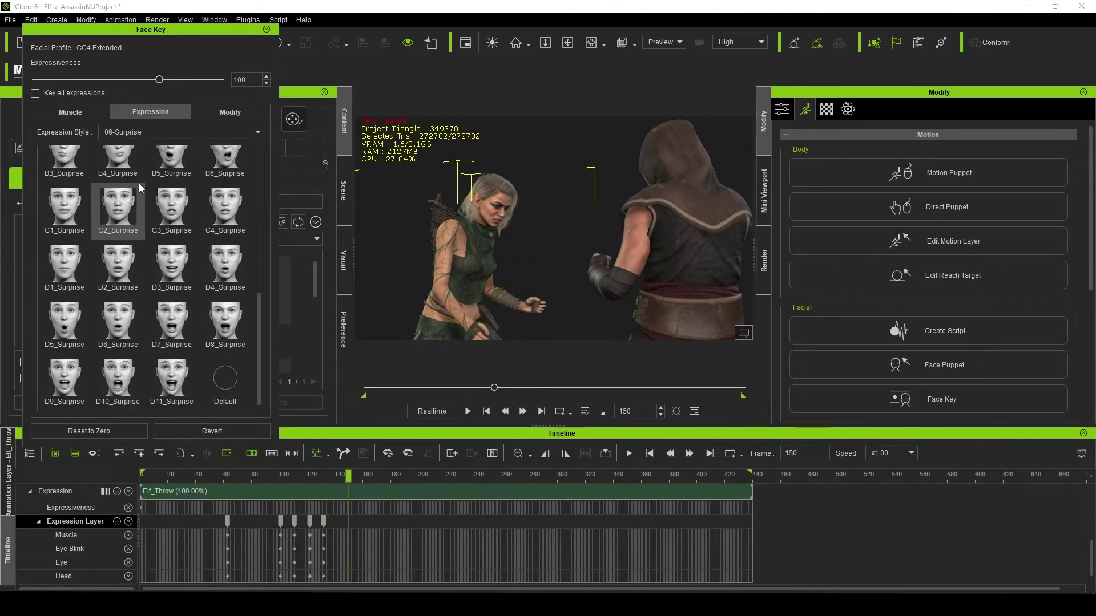
{"action": "scroll", "coordinate": [156, 283], "scroll_direction": "down", "scroll_amount": 5}
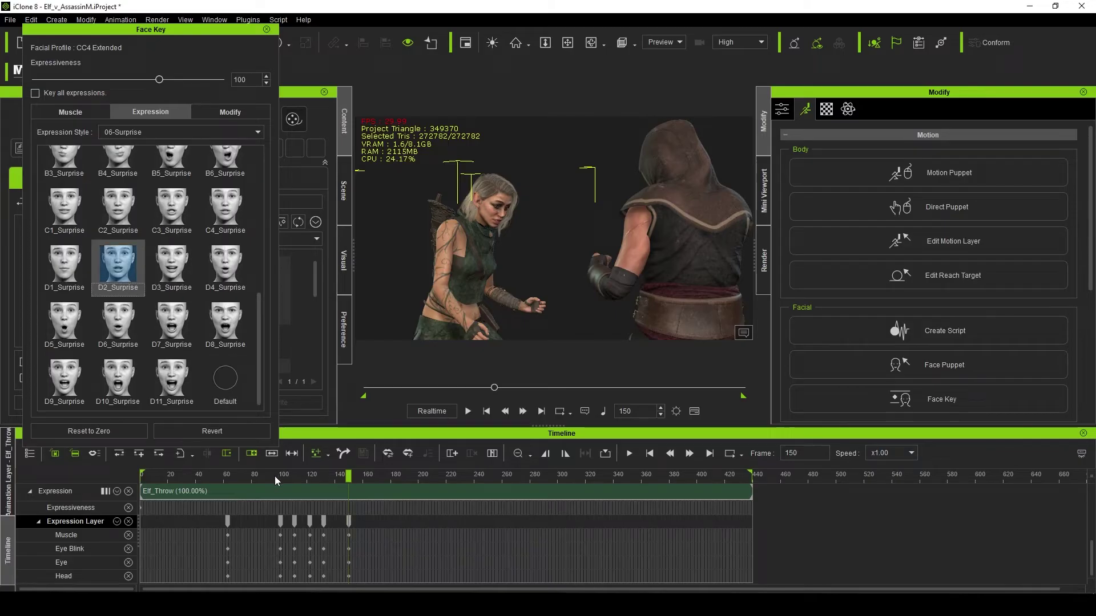
{"action": "left_click_drag", "start_coordinate": [348, 475], "coordinate": [382, 478]}
{"action": "left_click", "coordinate": [371, 474]}
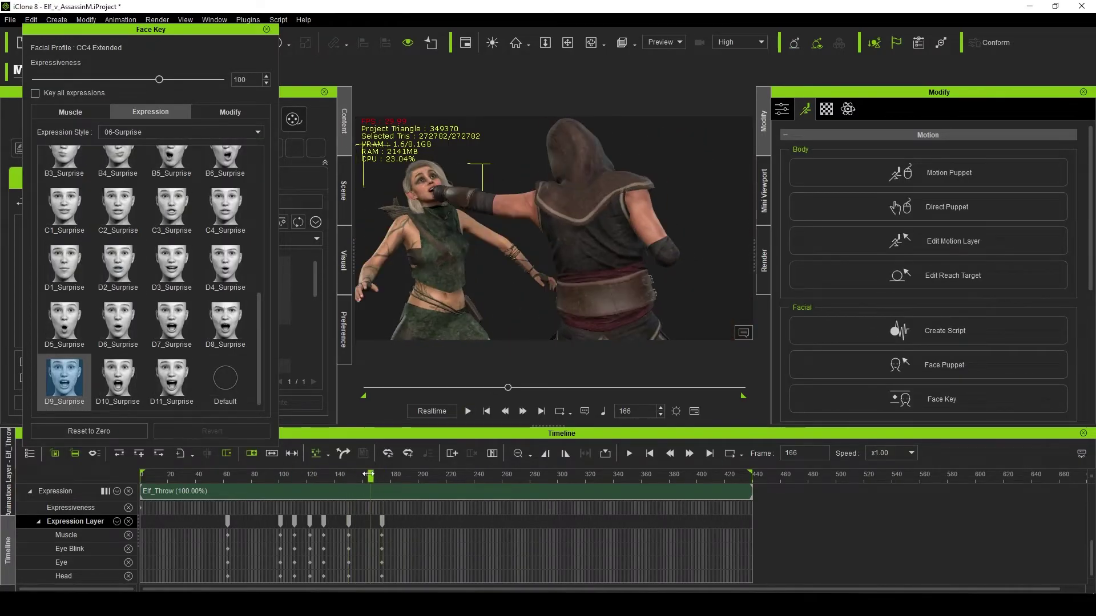
{"action": "left_click", "coordinate": [70, 112]}
Key C2_Fear near the impact and delete the extra key at frame 174
{"action": "left_click", "coordinate": [151, 112]}
{"action": "left_click", "coordinate": [171, 132]}
{"action": "left_click", "coordinate": [123, 179]}
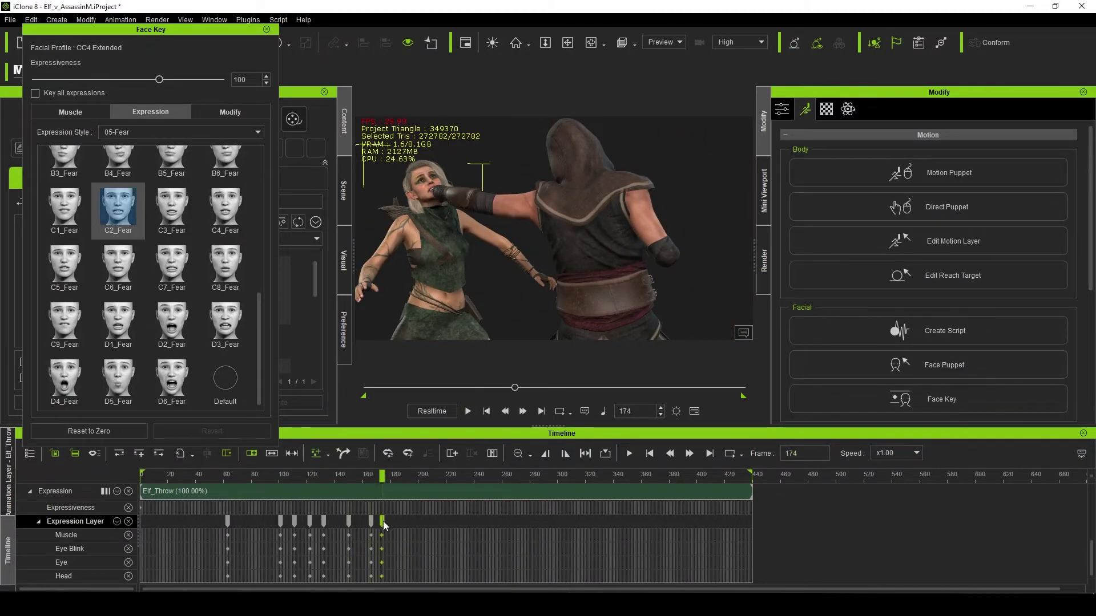
{"action": "key", "text": "Delete"}
{"action": "mouse_move", "coordinate": [381, 476]}
{"action": "left_mouse_down"}
{"action": "mouse_move", "coordinate": [348, 478]}
{"action": "mouse_move", "coordinate": [402, 477]}
{"action": "left_mouse_up"}
{"action": "left_click", "coordinate": [369, 525]}
Return to the angry expressions and load the Digital Soul expression pack
{"action": "left_click", "coordinate": [172, 132]}
{"action": "left_click", "coordinate": [117, 160]}
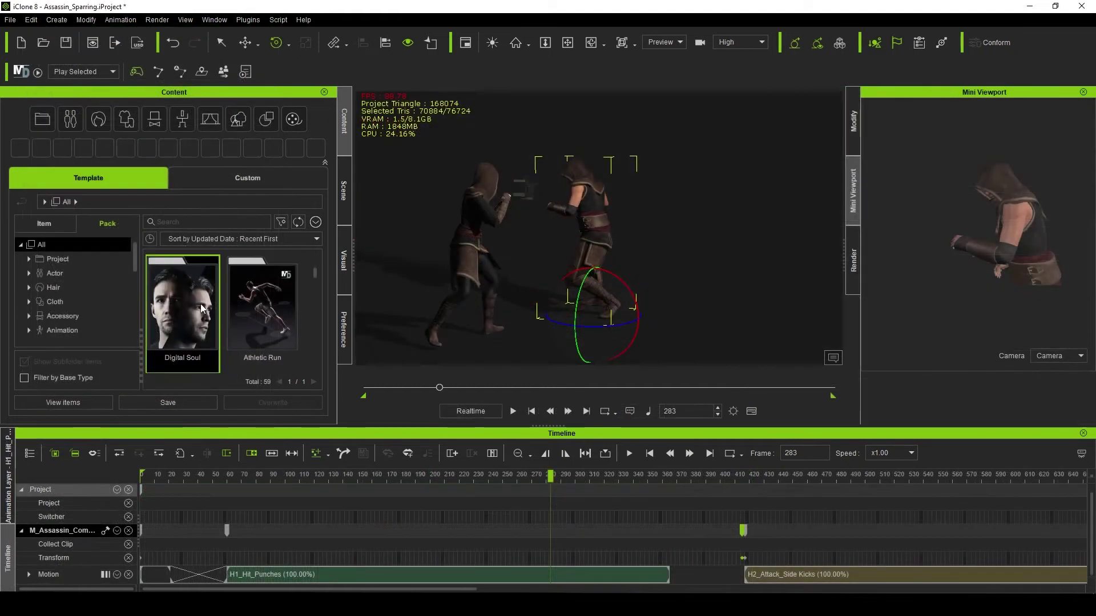
{"action": "double_click", "coordinate": [200, 309]}
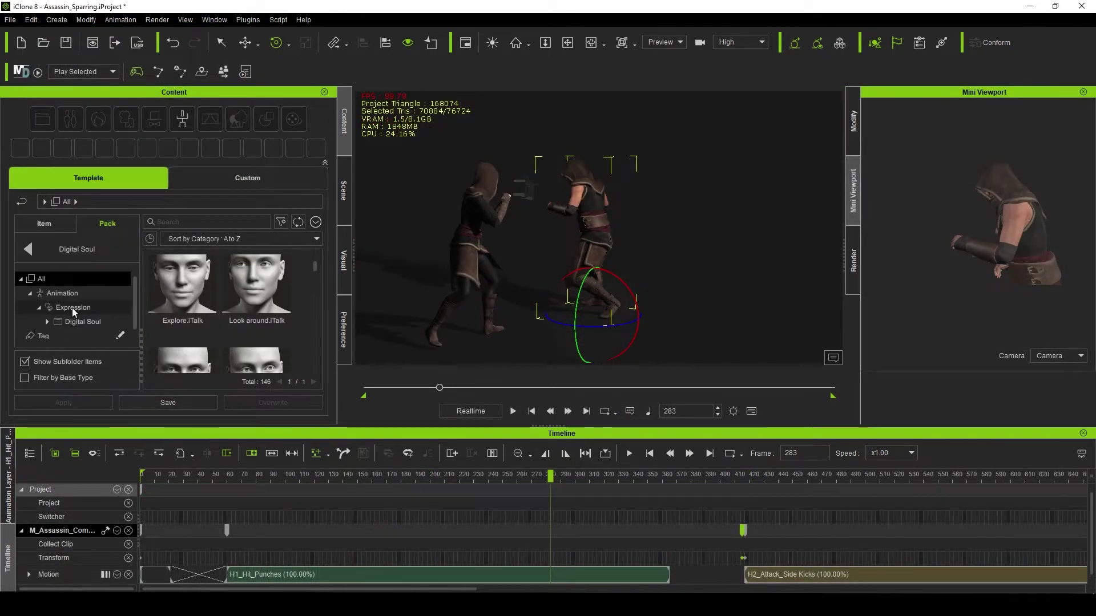
{"action": "scroll", "coordinate": [74, 317], "scroll_direction": "down", "scroll_amount": 3}
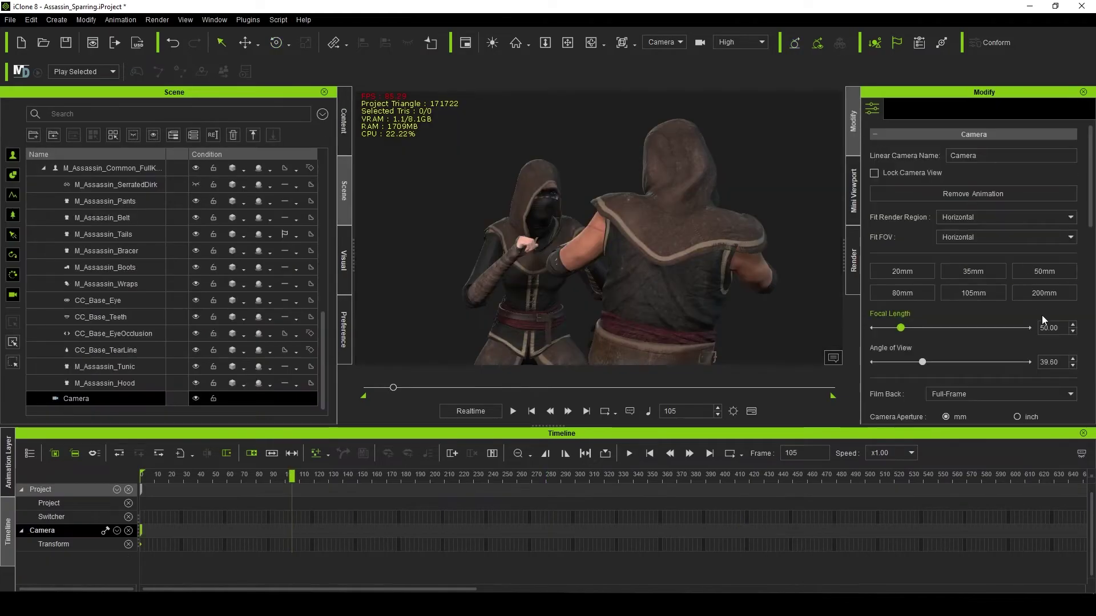
Change the camera lens from the 35mm preset to a 24 mm focal length
{"action": "left_click", "coordinate": [985, 274]}
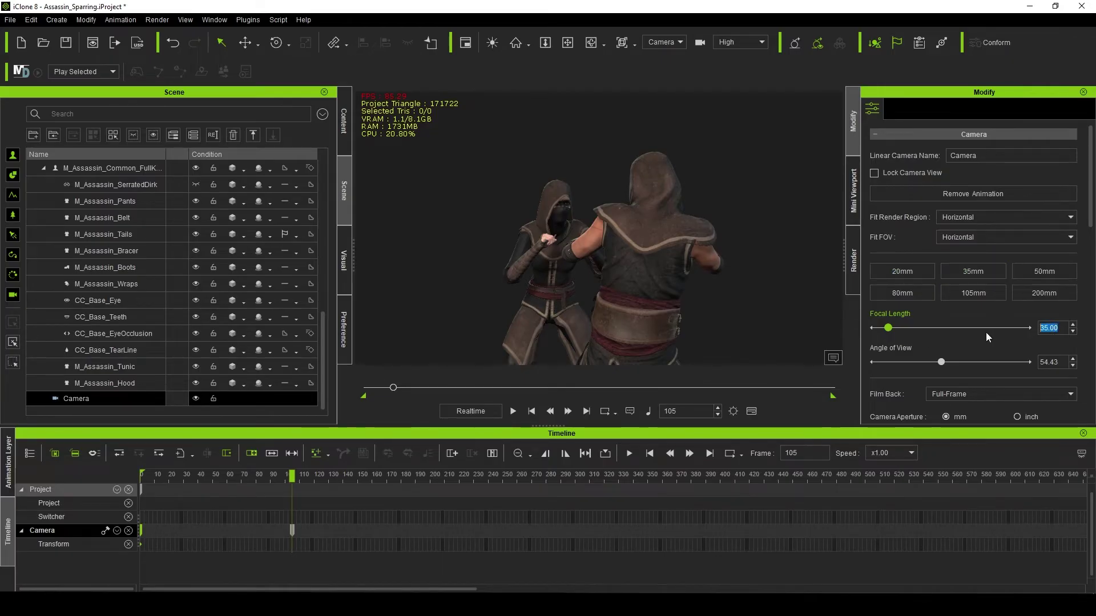
{"action": "type", "text": "24"}
{"action": "key", "text": "Return"}
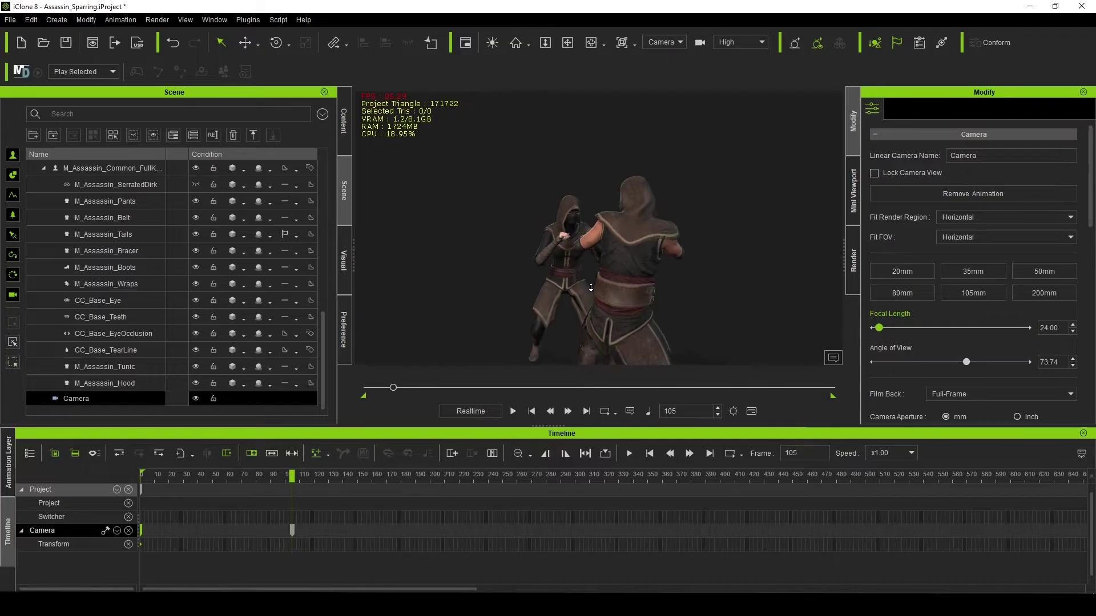
Move the camera closer on the fighters to key a new position at frame 105
{"action": "scroll", "coordinate": [594, 291], "scroll_direction": "down", "scroll_amount": 5}
{"action": "scroll", "coordinate": [596, 293], "scroll_direction": "up", "scroll_amount": 3}
{"action": "right_click_drag", "start_coordinate": [597, 292], "coordinate": [611, 306]}
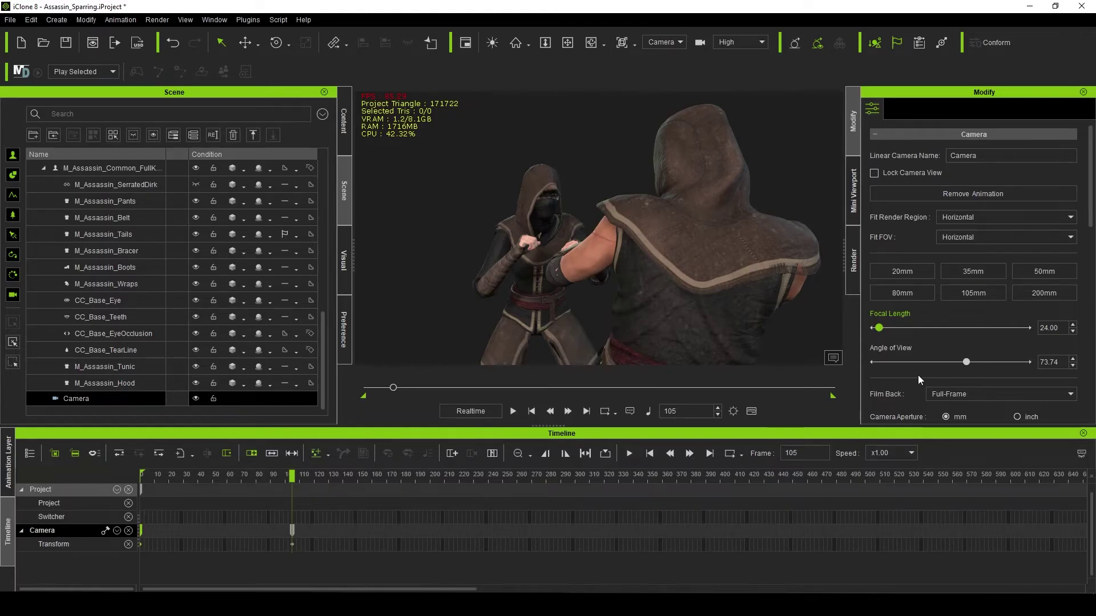
{"action": "scroll", "coordinate": [918, 375], "scroll_direction": "down", "scroll_amount": 8}
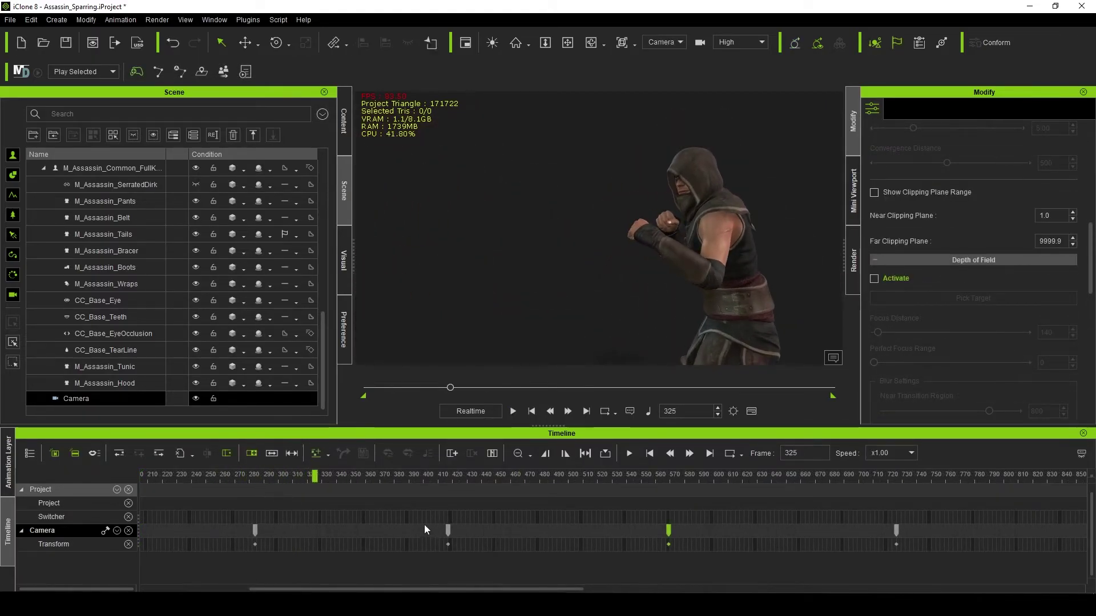
Play back the keyed camera animation
{"action": "key", "text": "space"}
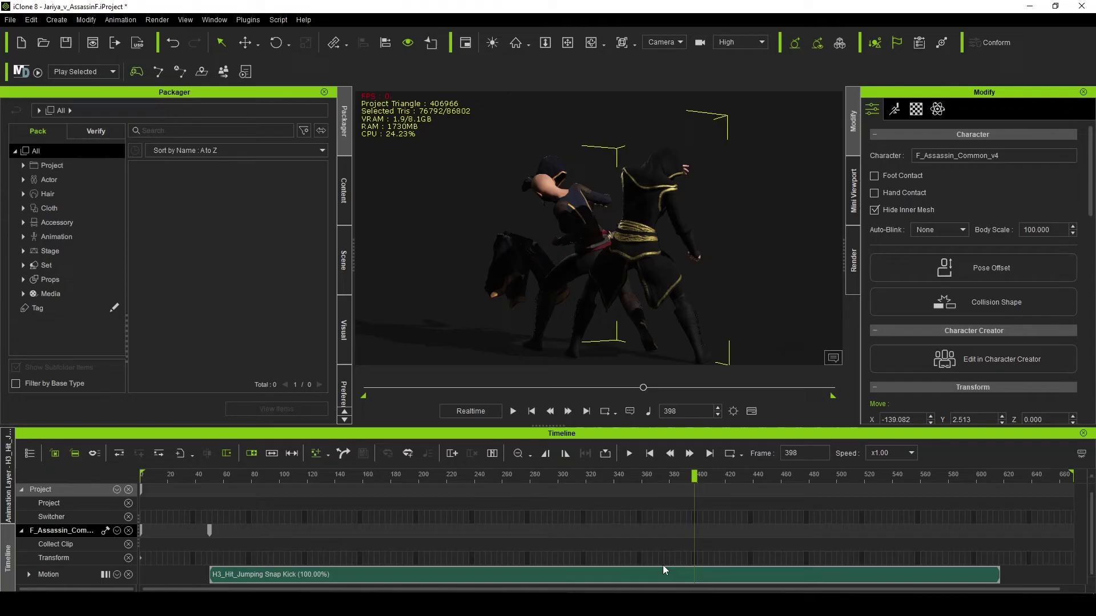
Set the H3_Hit_Jumping Snap Kick clip to 50% speed and play the slowed kick
{"action": "right_click", "coordinate": [672, 577]}
{"action": "left_click", "coordinate": [742, 441]}
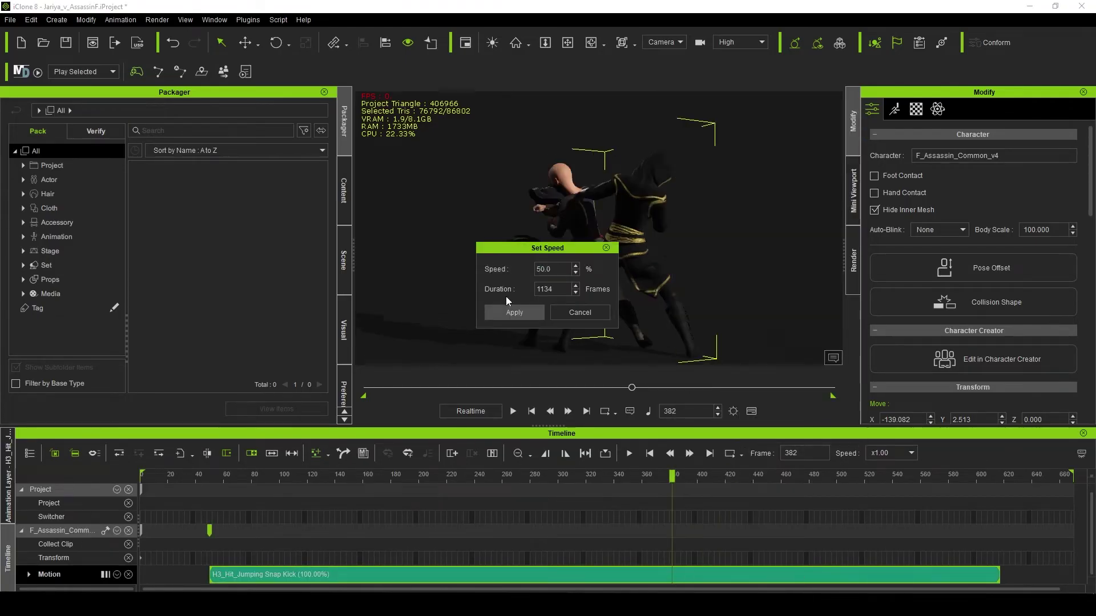
{"action": "left_click", "coordinate": [511, 312]}
{"action": "key", "text": "space"}
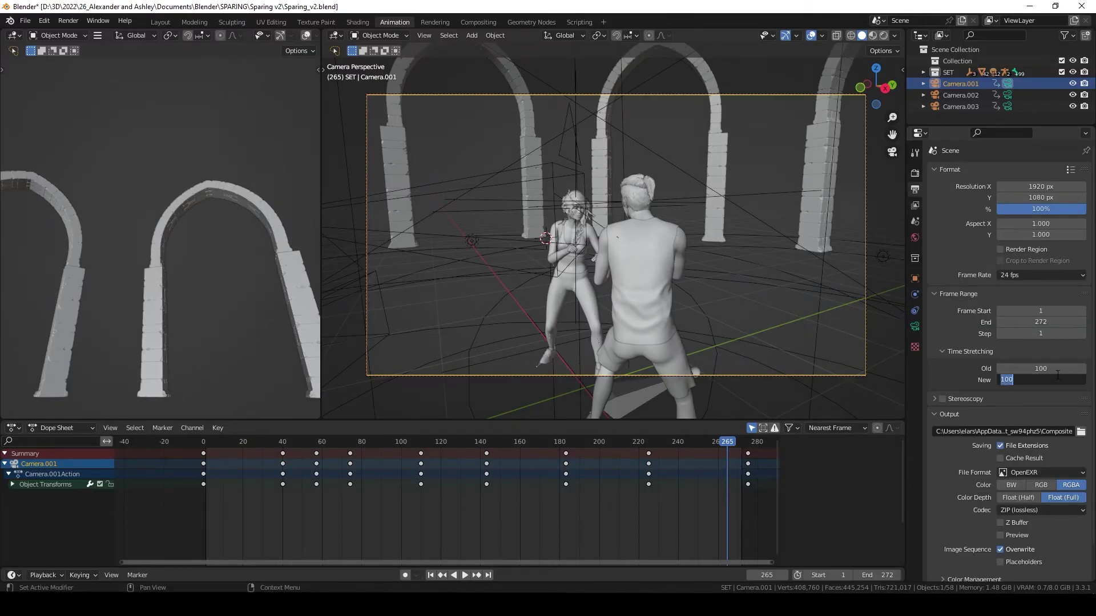
Commit 200 as the New Time Stretching value, keeping Old at 100
{"action": "key", "text": "Return"}
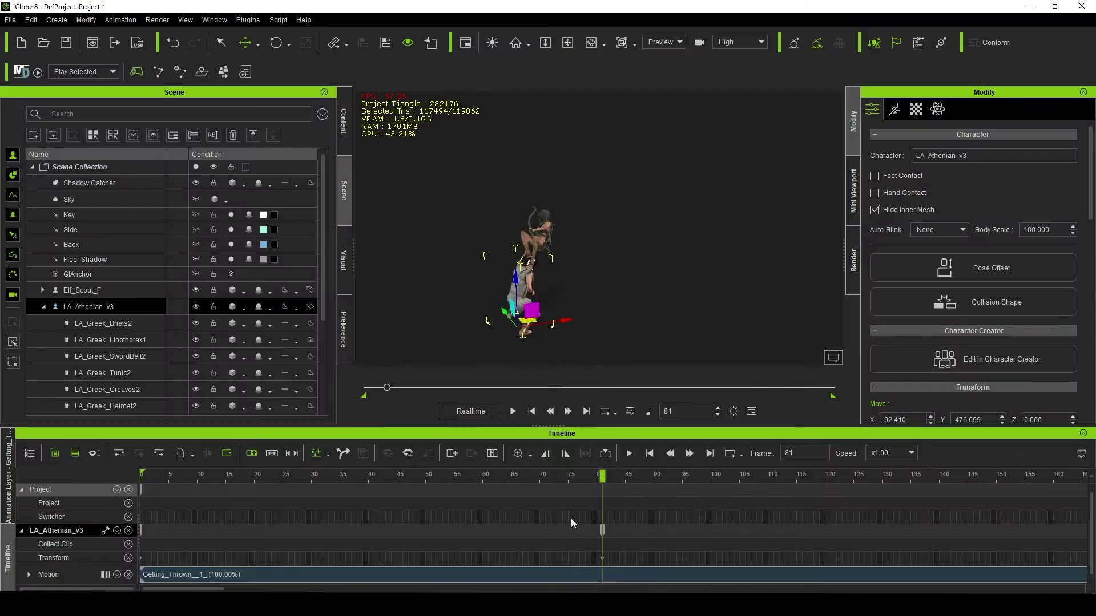
Stop the Athenian's Getting_Thrown playback and return to the start
{"action": "key", "text": "space"}
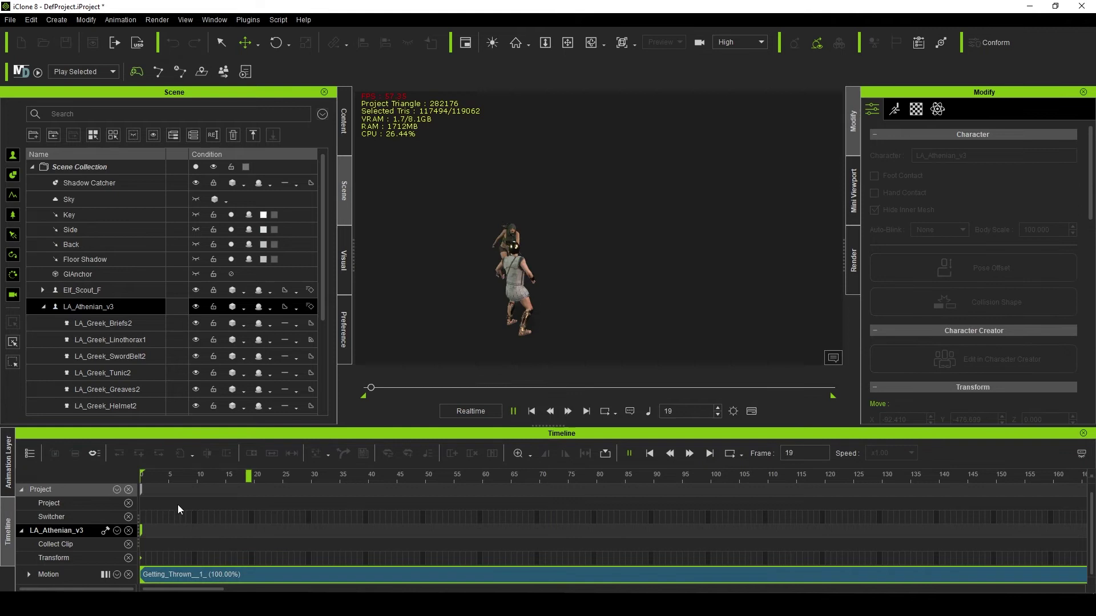